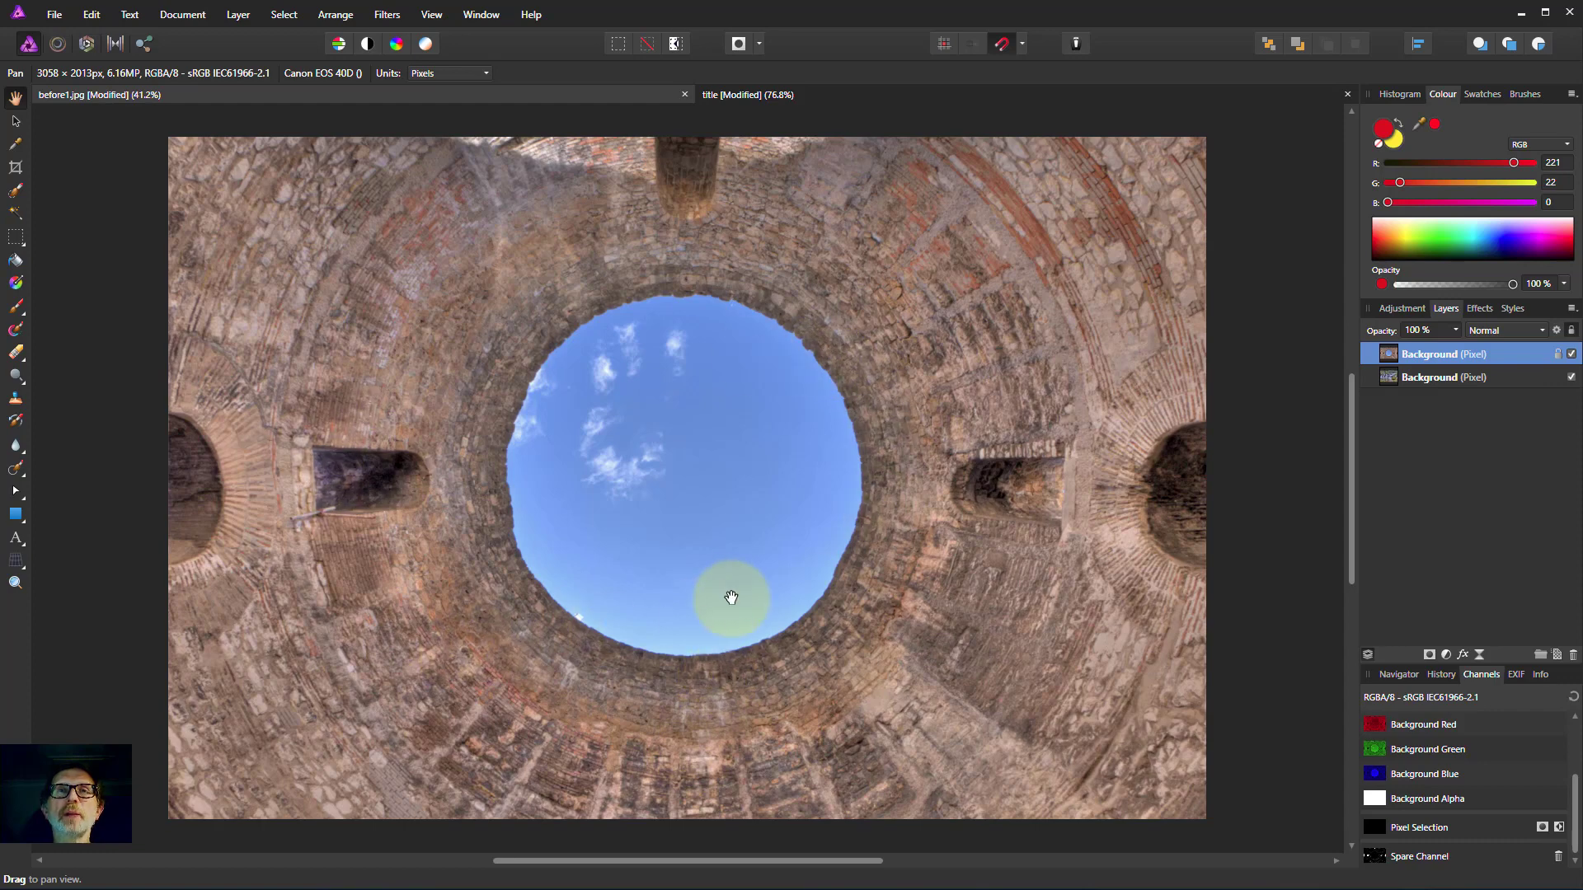
- Hide the upper stone-wall layer to view the waterfall beneath, and show it again
{"action": "left_click", "coordinate": [1572, 355]}
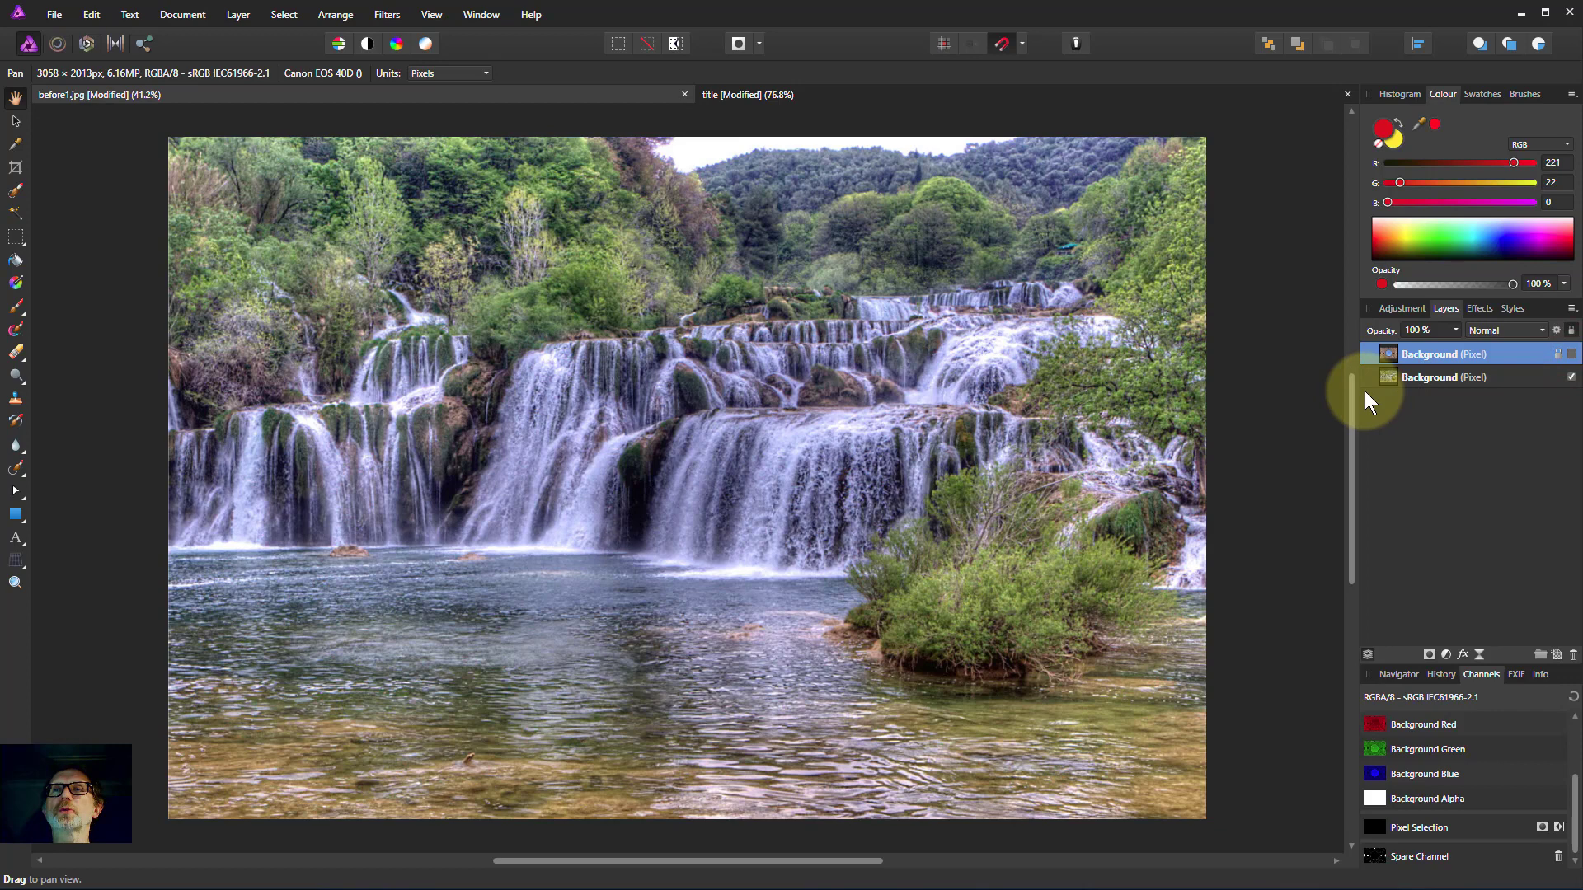
{"action": "left_click", "coordinate": [1572, 355]}
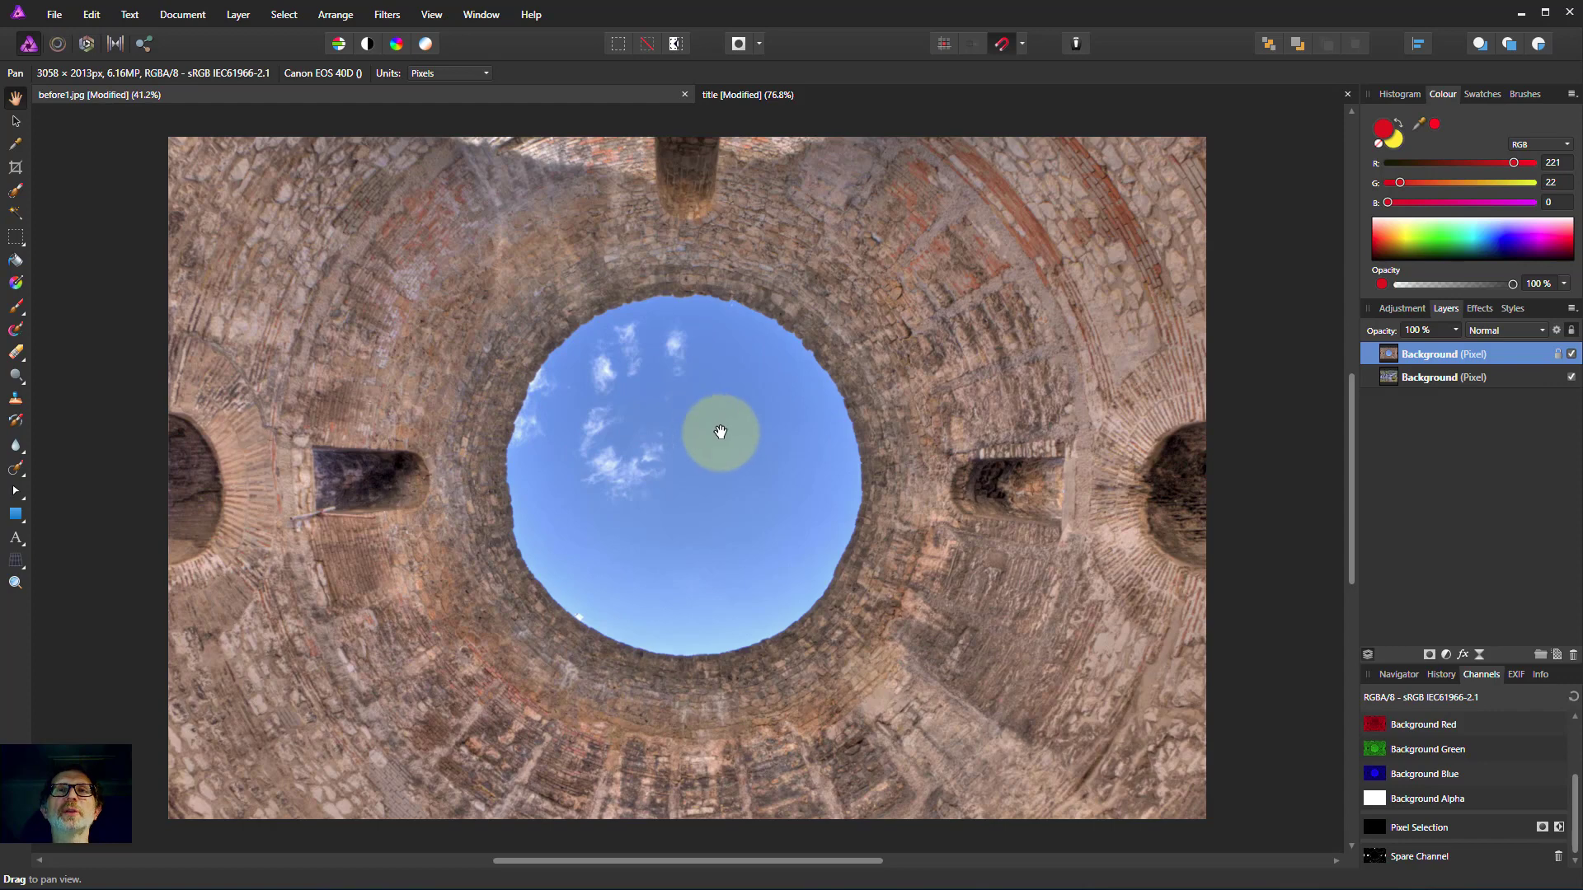
- Try erasing the middle of the upper stone-wall layer with the Erase Brush, and undo the strokes
{"action": "left_click", "coordinate": [16, 353]}
{"action": "mouse_move", "coordinate": [627, 346]}
{"action": "left_mouse_down"}
{"action": "mouse_move", "coordinate": [681, 328]}
{"action": "mouse_move", "coordinate": [705, 351]}
{"action": "mouse_move", "coordinate": [715, 335]}
{"action": "mouse_move", "coordinate": [789, 424]}
{"action": "mouse_move", "coordinate": [729, 595]}
{"action": "mouse_move", "coordinate": [616, 644]}
{"action": "mouse_move", "coordinate": [571, 458]}
{"action": "mouse_move", "coordinate": [640, 344]}
{"action": "mouse_move", "coordinate": [906, 711]}
{"action": "mouse_move", "coordinate": [935, 694]}
{"action": "mouse_move", "coordinate": [1048, 746]}
{"action": "left_mouse_up"}
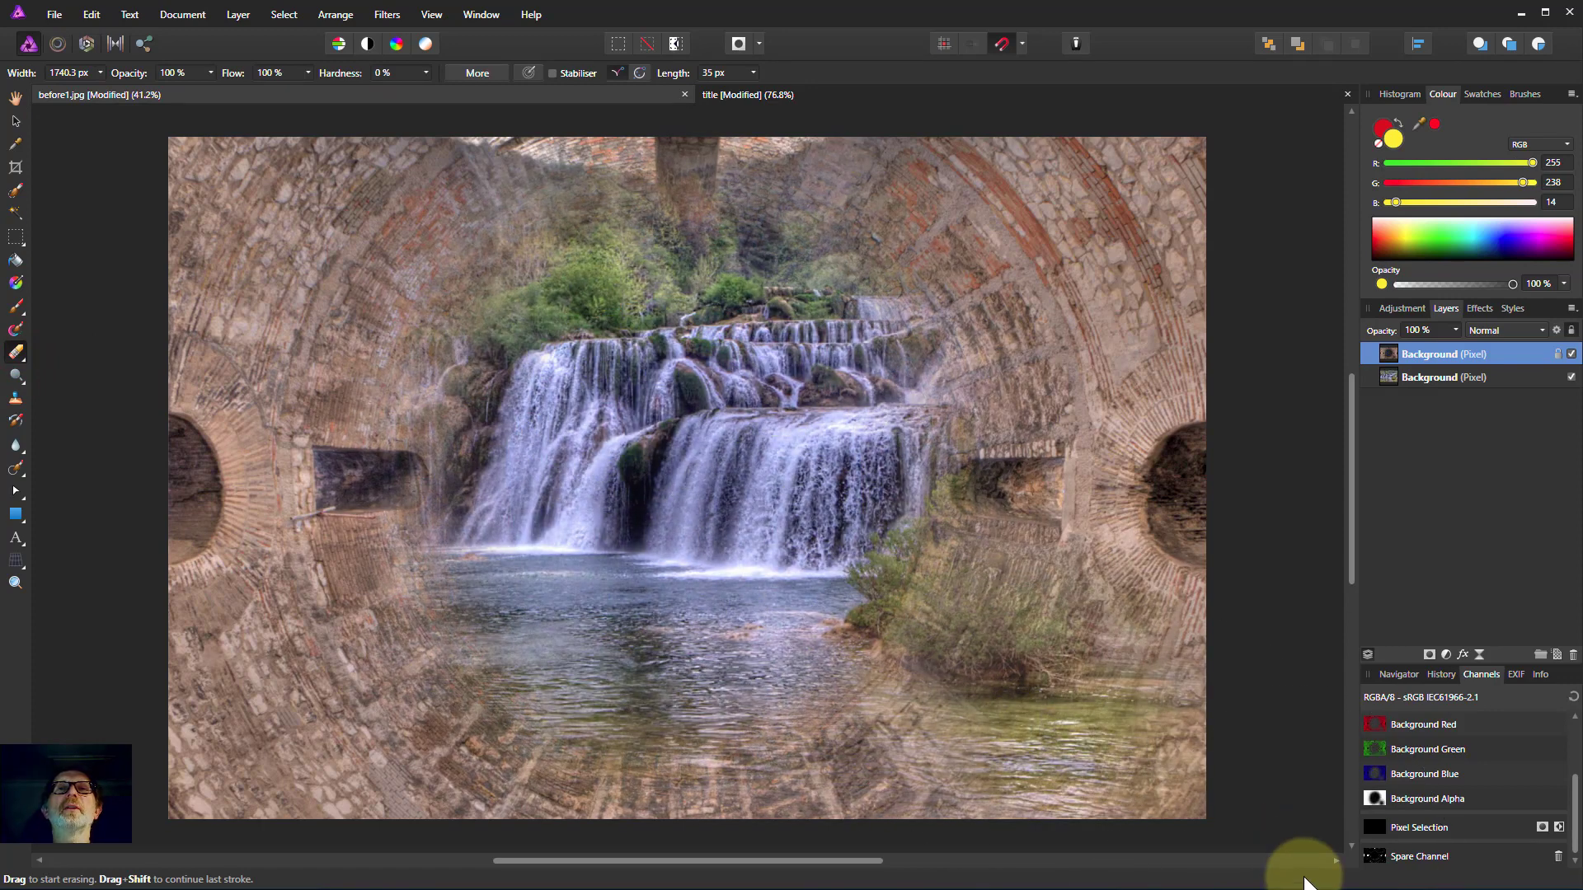
{"action": "key", "text": "ctrl+z"}
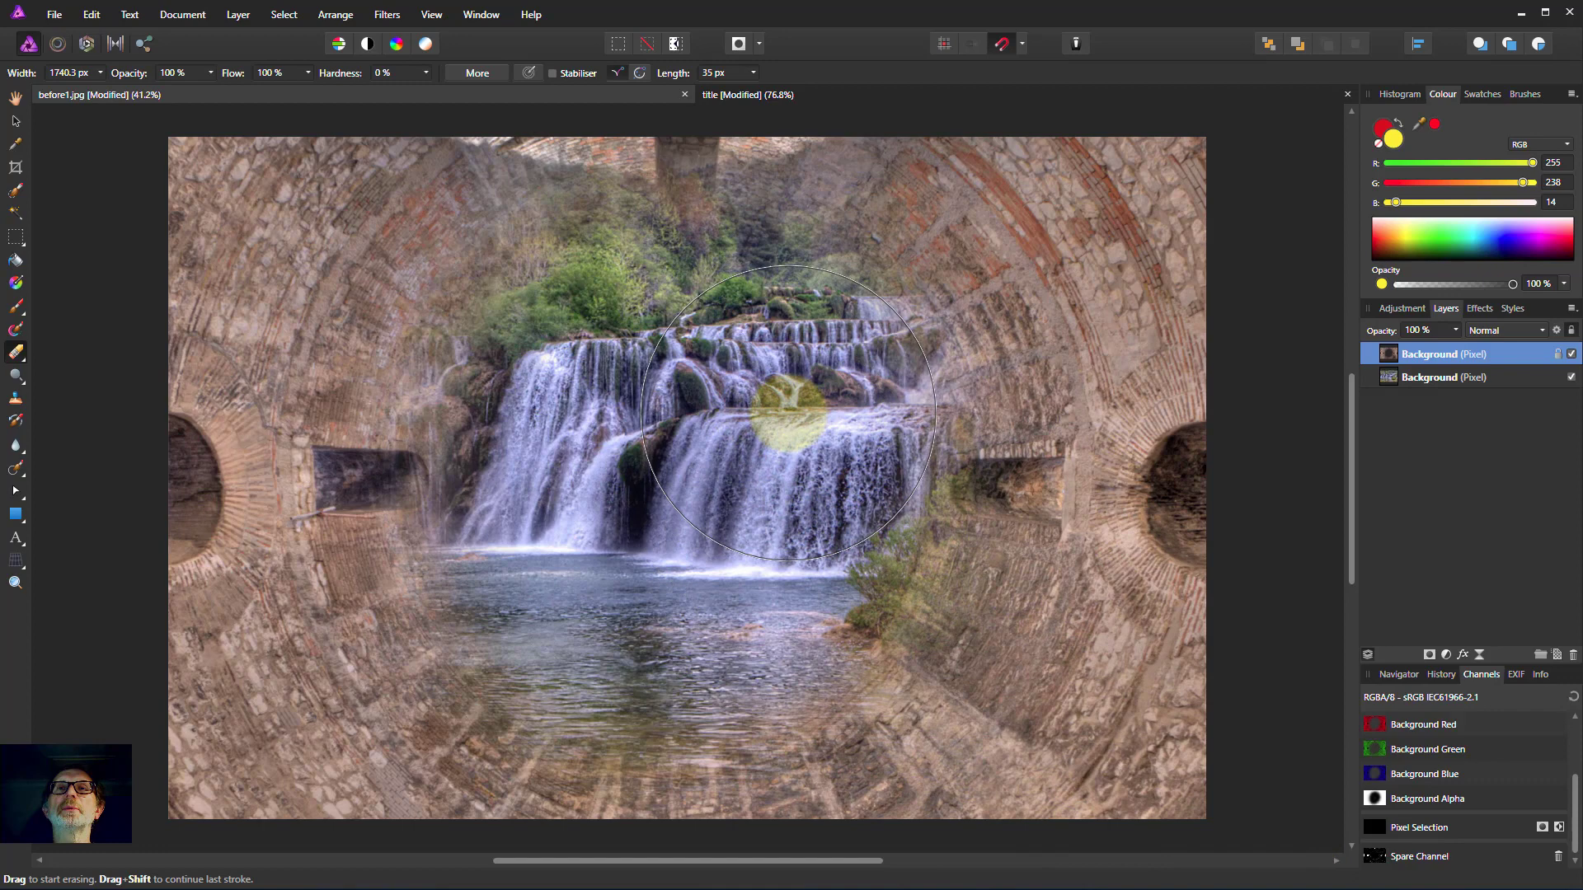
{"action": "mouse_move", "coordinate": [817, 437]}
{"action": "left_mouse_down"}
{"action": "mouse_move", "coordinate": [818, 595]}
{"action": "mouse_move", "coordinate": [757, 614]}
{"action": "left_mouse_up"}
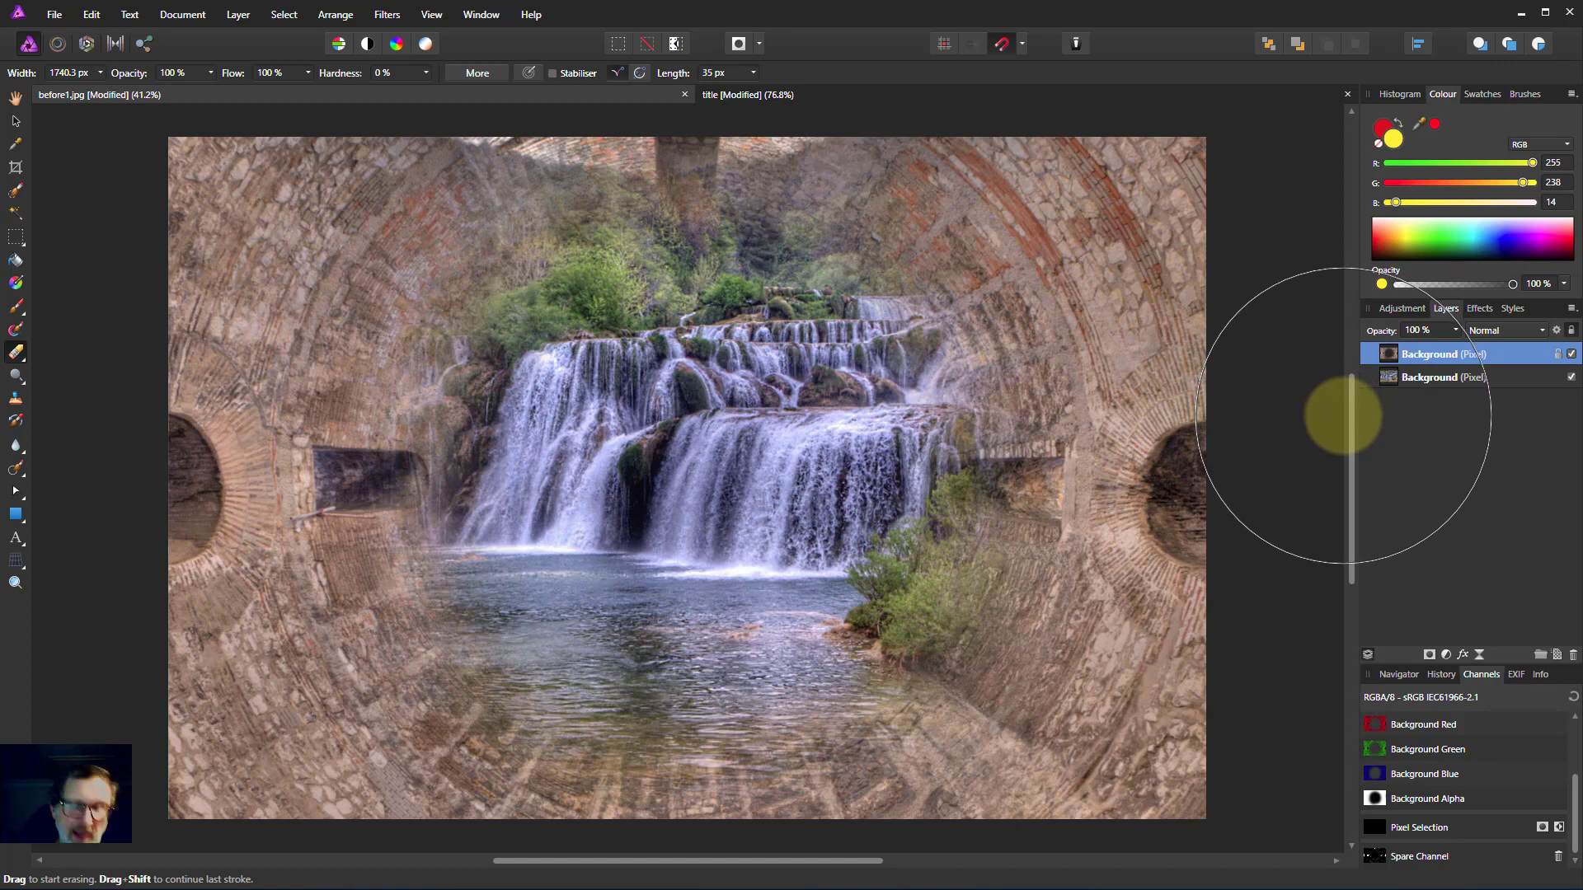
{"action": "key", "text": "ctrl+z"}
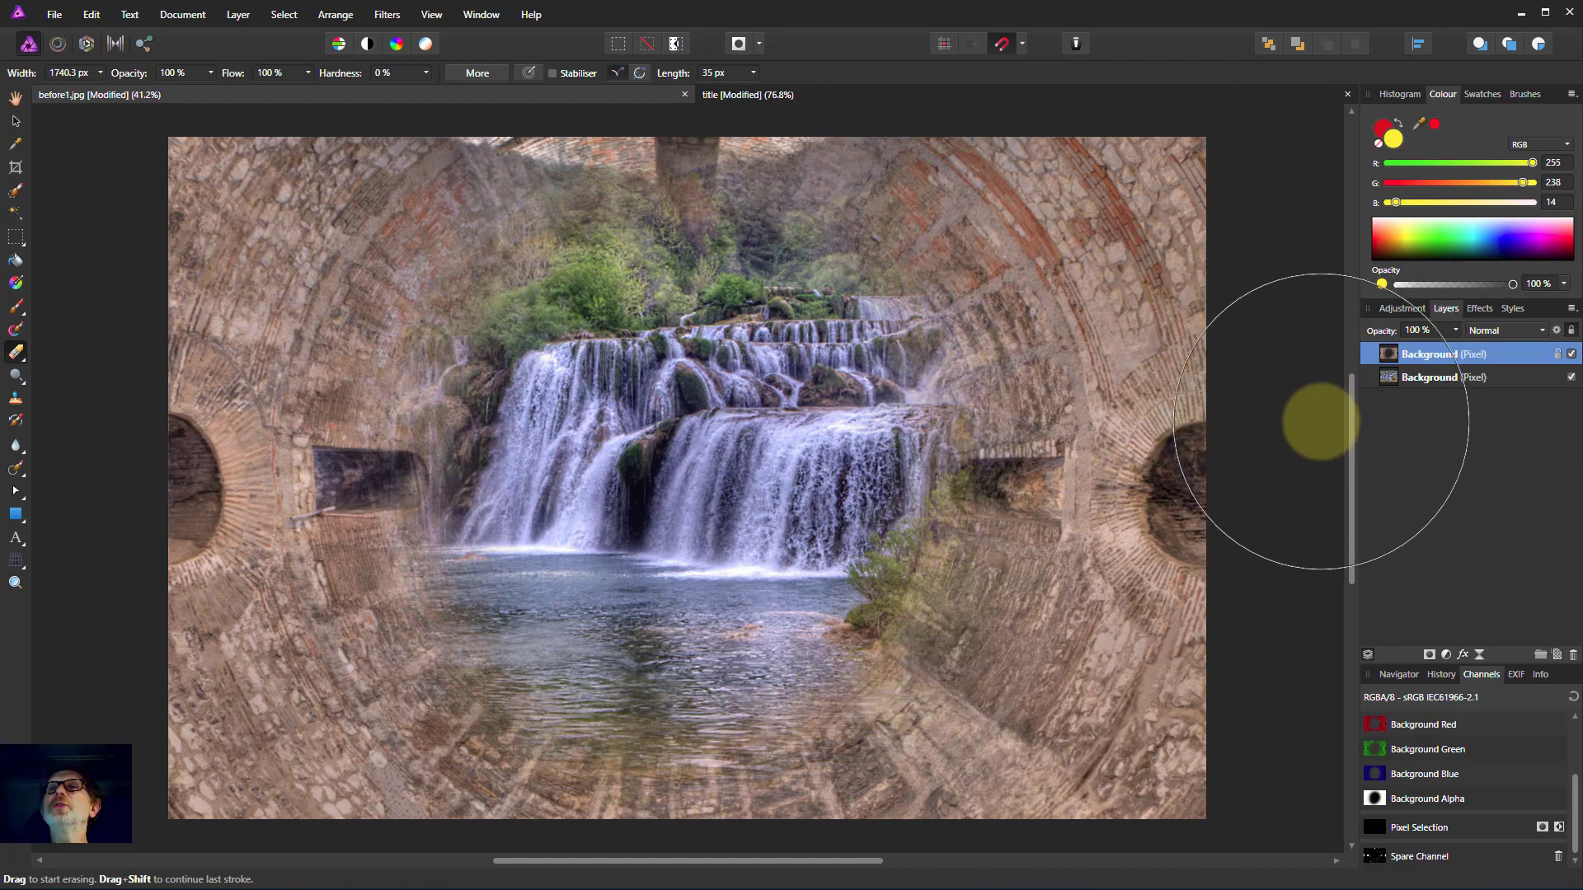
{"action": "key", "text": "ctrl+z"}
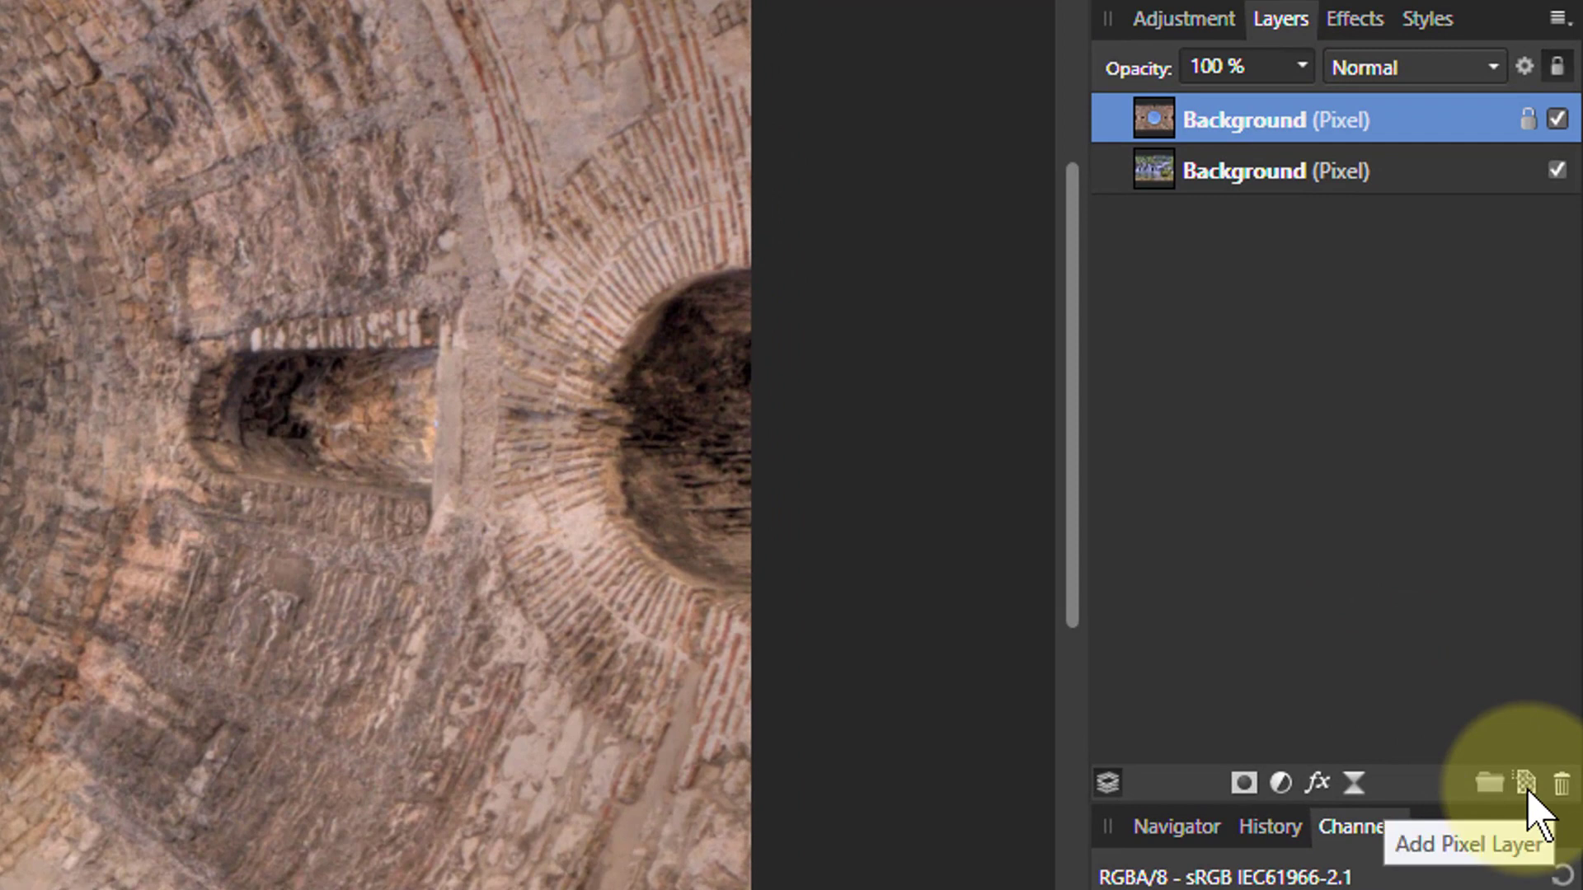
- Add an empty pixel layer, mask the stone-wall layer with it, and switch the mask off and on to compare
{"action": "left_click", "coordinate": [1526, 787]}
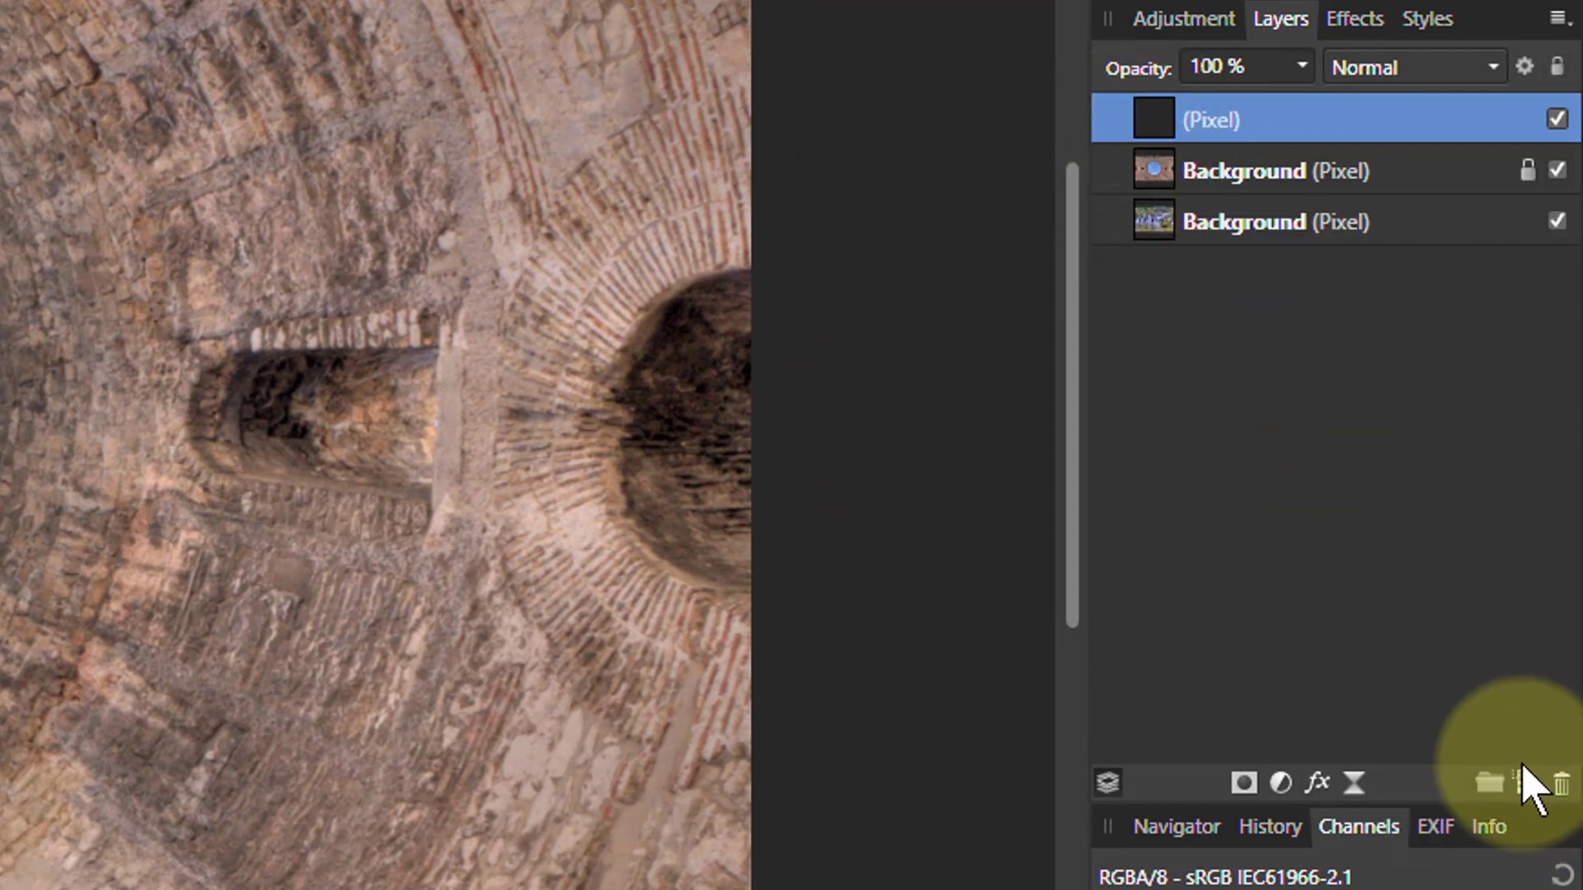
{"action": "right_click", "coordinate": [1151, 125]}
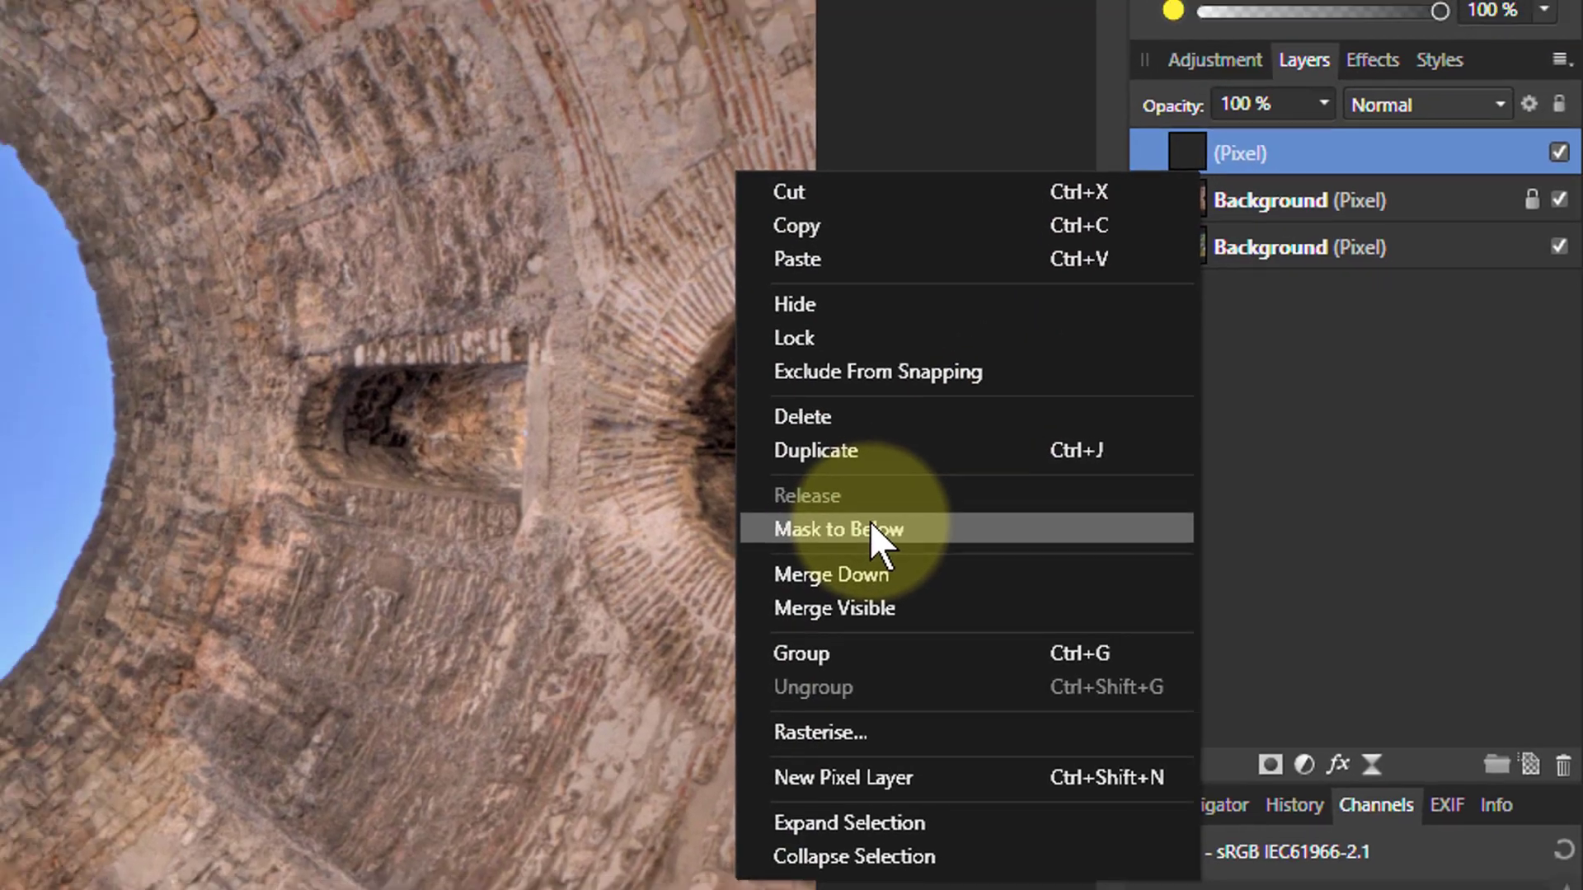
{"action": "left_click", "coordinate": [871, 528]}
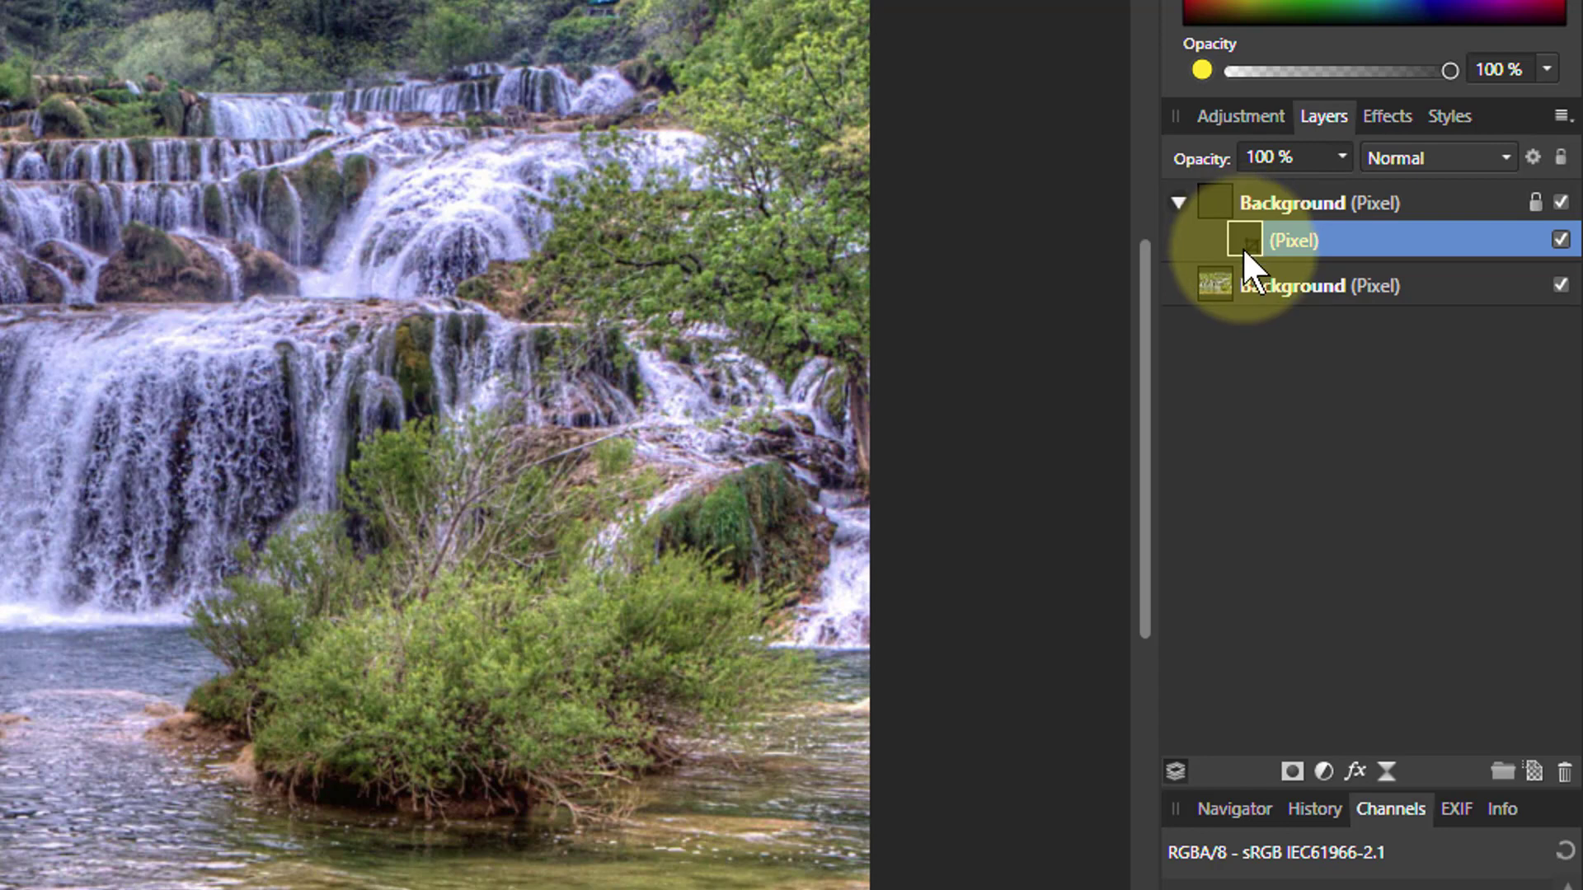
{"action": "left_click", "coordinate": [1560, 240]}
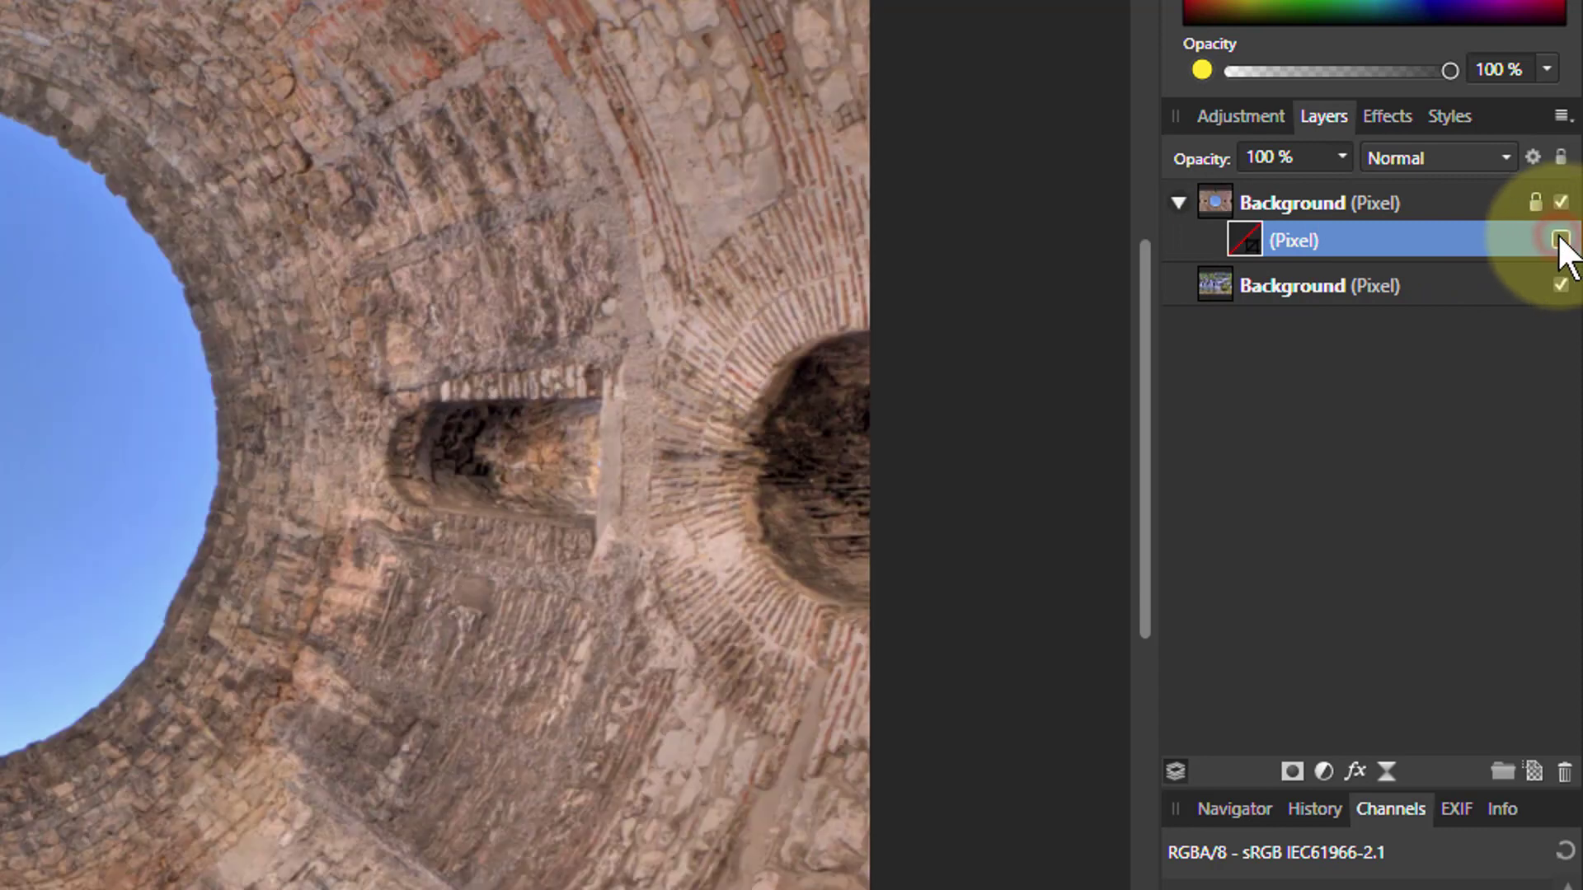
{"action": "left_click", "coordinate": [1560, 239]}
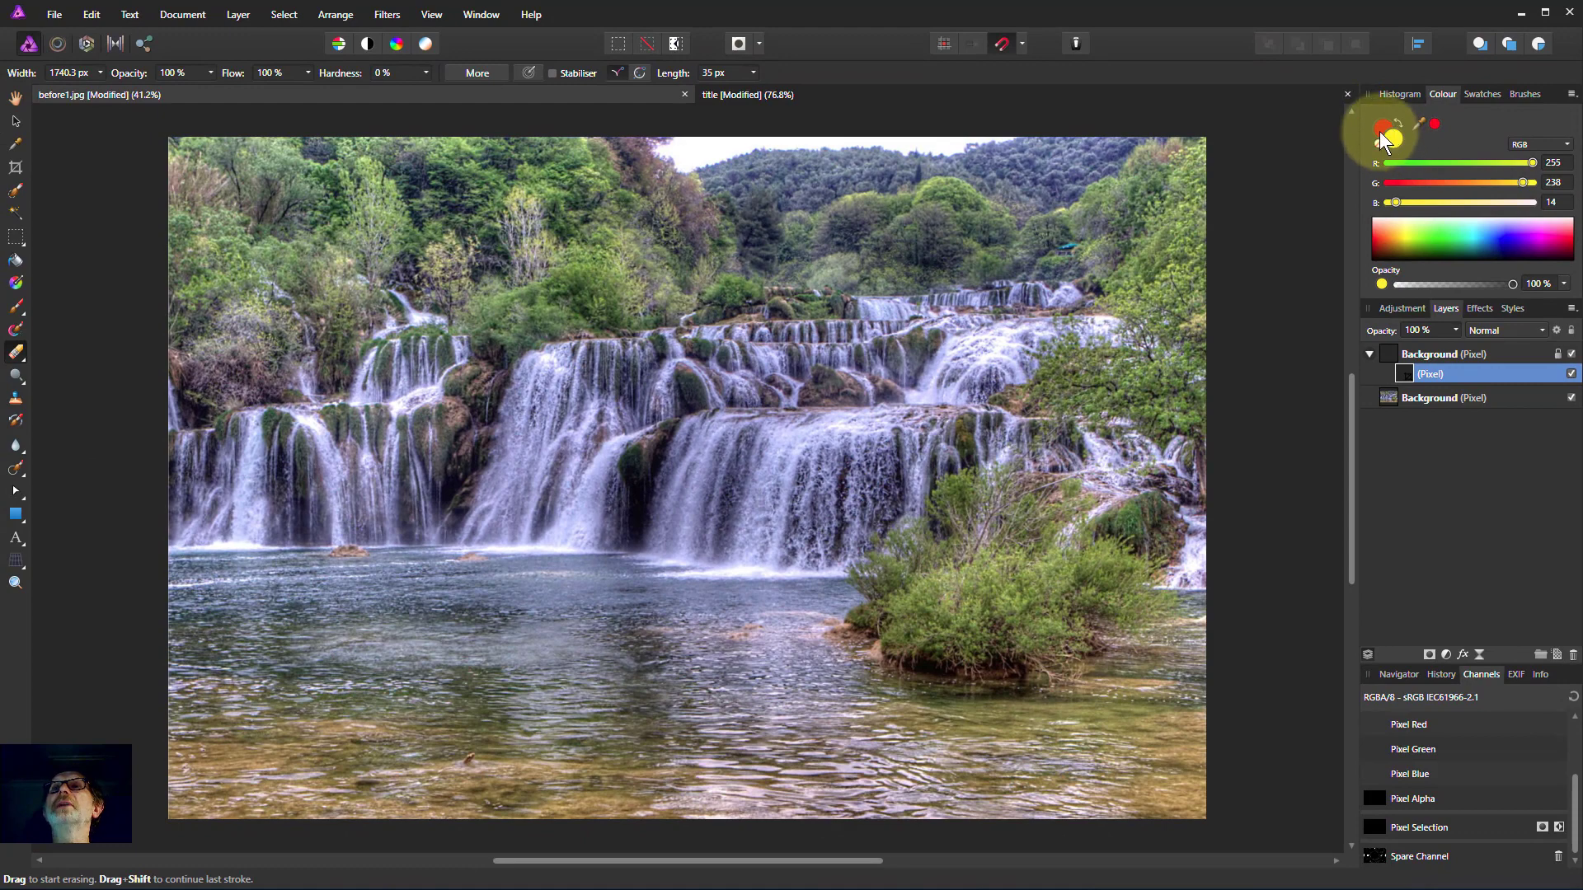
- Paint yellow on the mask with a smaller, soft Paint Brush about 1313 px wide to reveal the round sky opening
{"action": "left_click", "coordinate": [16, 307]}
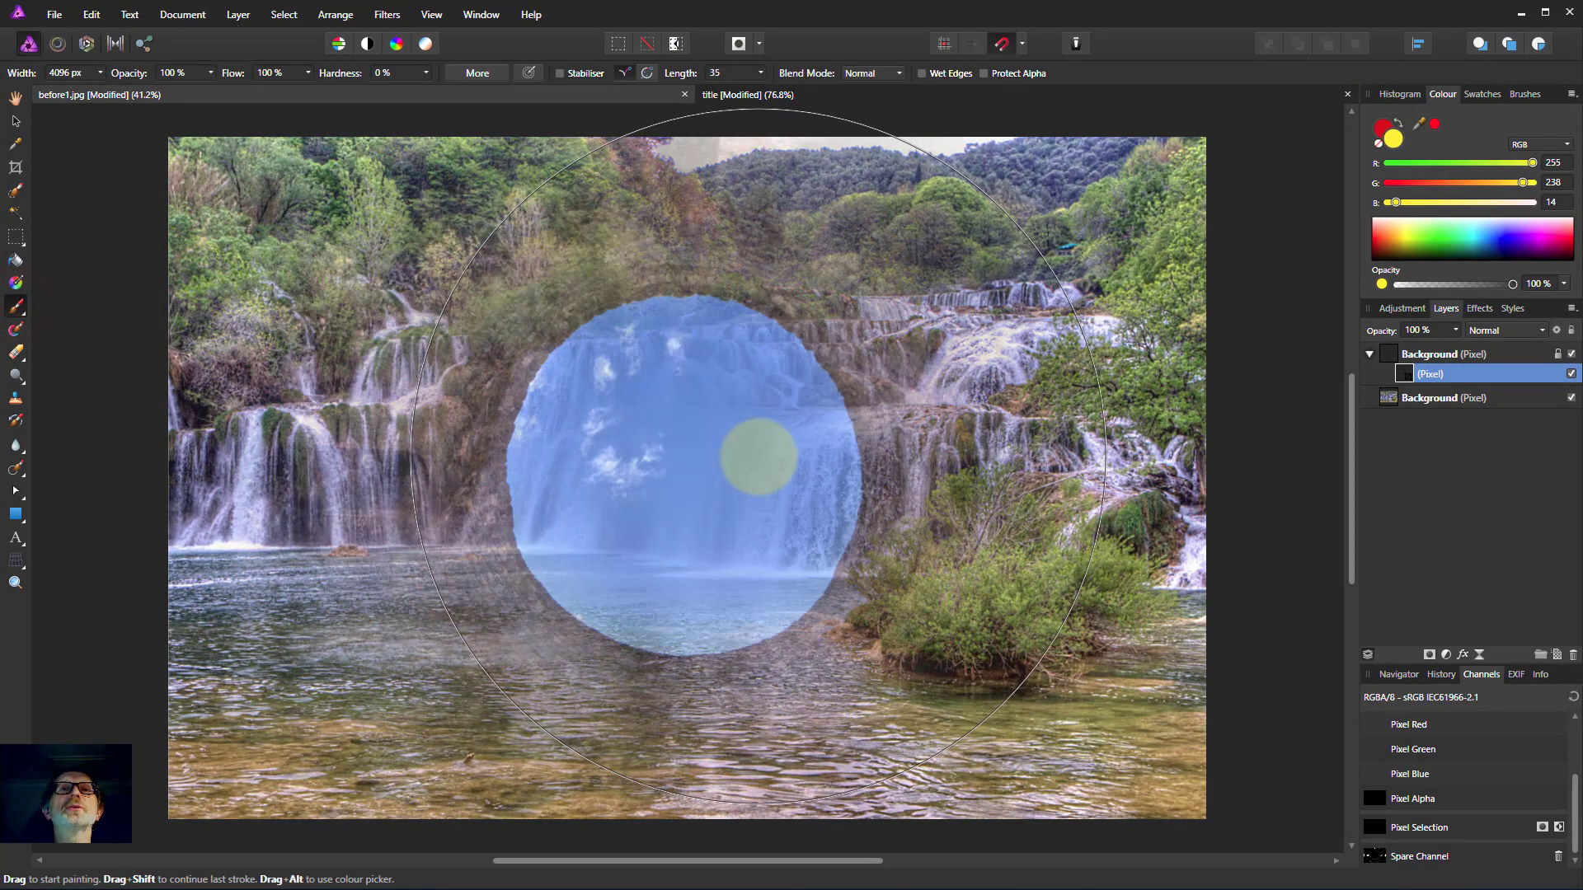
{"action": "key", "text": "["}
{"action": "key", "text": "["}
{"action": "key", "text": "["}
{"action": "key", "text": "["}
{"action": "key", "text": "["}
{"action": "key", "text": "["}
{"action": "key", "text": "["}
{"action": "key", "text": "["}
{"action": "key", "text": "["}
{"action": "key", "text": "["}
{"action": "key", "text": "["}
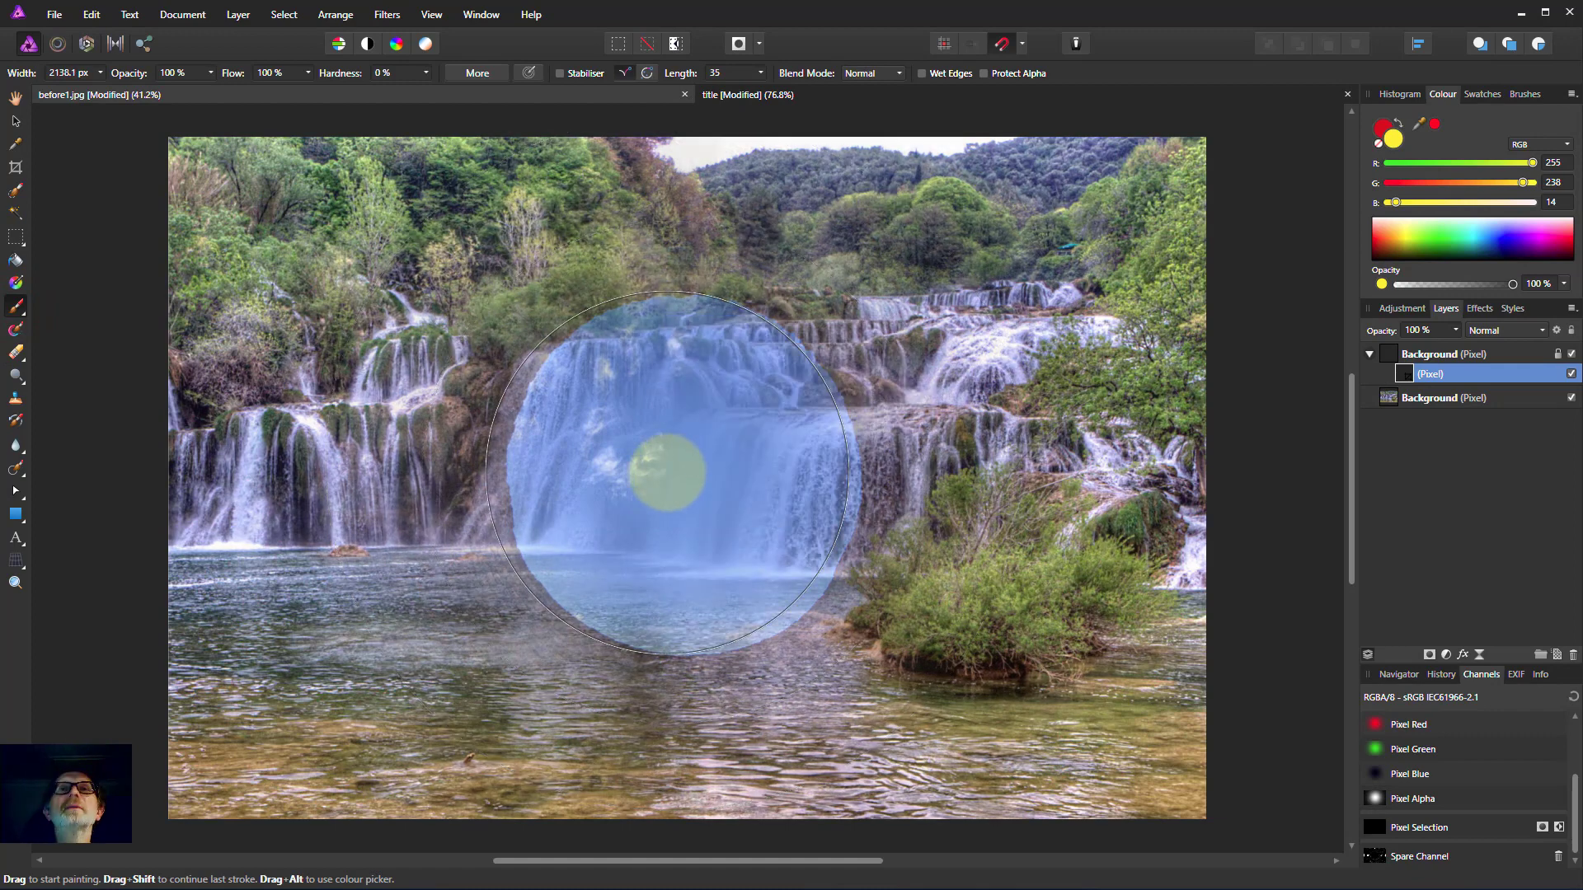
{"action": "mouse_move", "coordinate": [652, 397]}
{"action": "left_mouse_down"}
{"action": "mouse_move", "coordinate": [770, 396]}
{"action": "mouse_move", "coordinate": [842, 492]}
{"action": "mouse_move", "coordinate": [789, 554]}
{"action": "mouse_move", "coordinate": [654, 493]}
{"action": "mouse_move", "coordinate": [562, 354]}
{"action": "mouse_move", "coordinate": [614, 328]}
{"action": "mouse_move", "coordinate": [568, 370]}
{"action": "mouse_move", "coordinate": [553, 555]}
{"action": "mouse_move", "coordinate": [683, 624]}
{"action": "mouse_move", "coordinate": [766, 593]}
{"action": "left_mouse_up"}
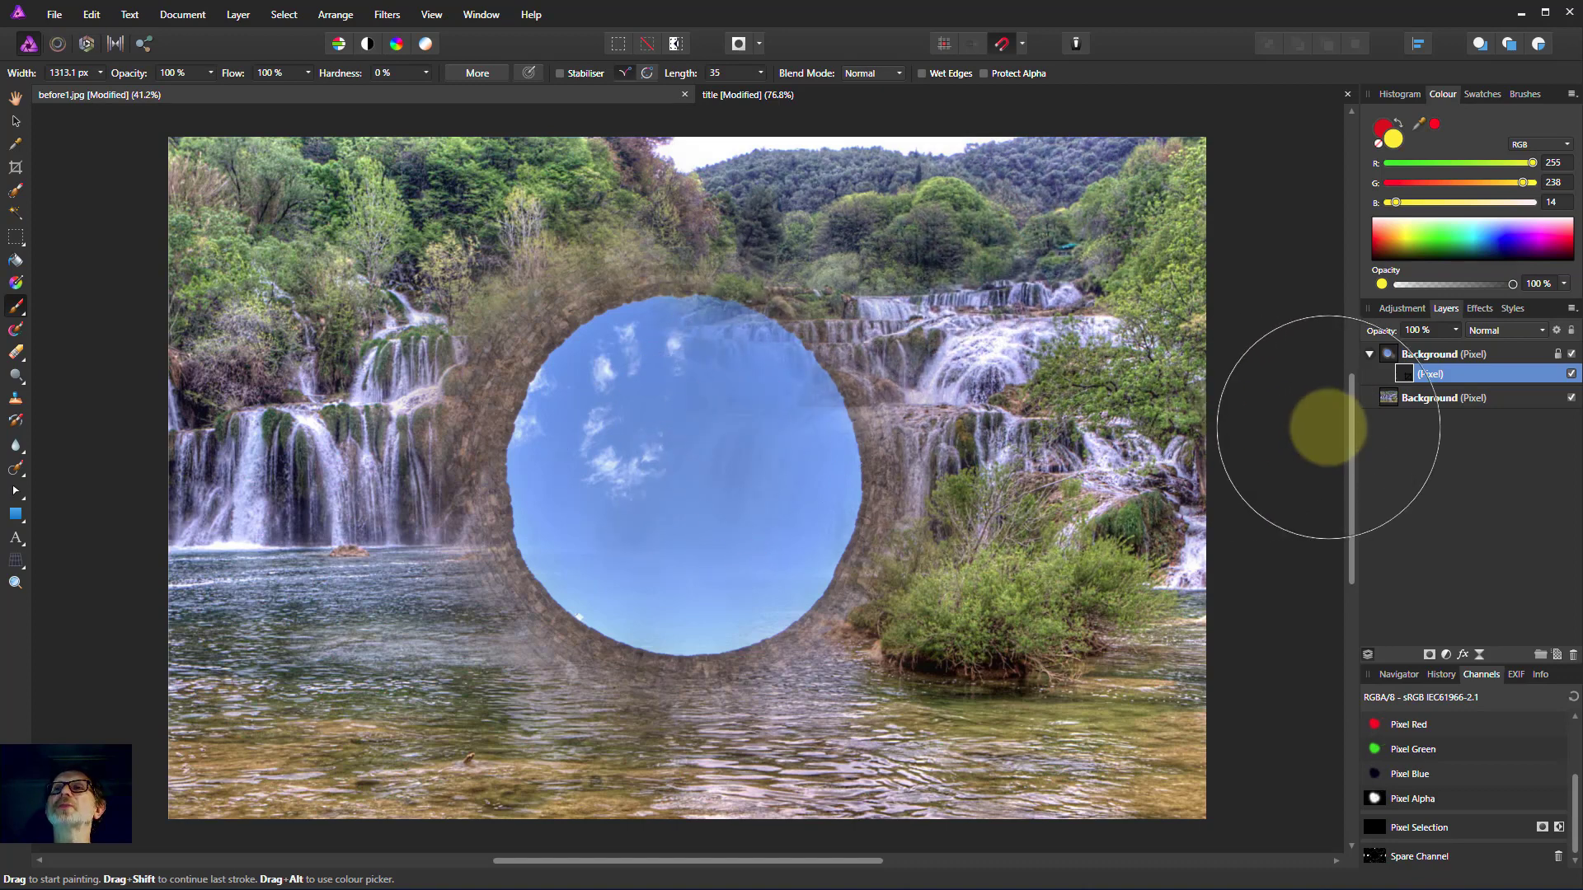
- Swap to the red colour and paint the mask around the right side of the opening to reveal more wall
{"action": "left_click", "coordinate": [1398, 122]}
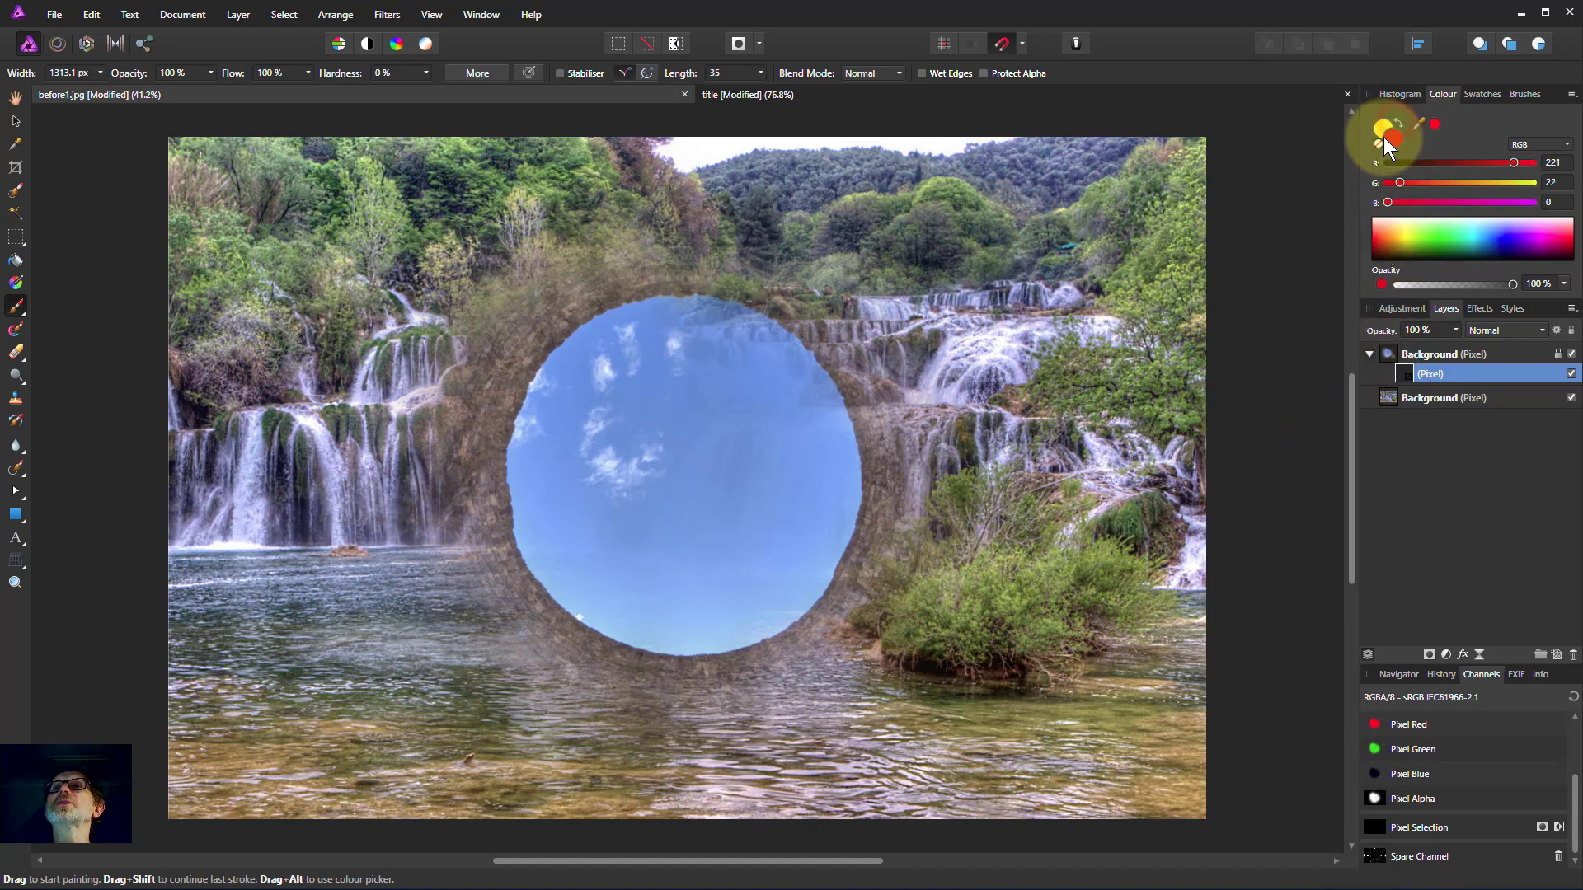
{"action": "mouse_move", "coordinate": [751, 536]}
{"action": "left_mouse_down"}
{"action": "mouse_move", "coordinate": [865, 503]}
{"action": "mouse_move", "coordinate": [890, 373]}
{"action": "mouse_move", "coordinate": [878, 298]}
{"action": "mouse_move", "coordinate": [959, 415]}
{"action": "mouse_move", "coordinate": [963, 644]}
{"action": "mouse_move", "coordinate": [868, 731]}
{"action": "mouse_move", "coordinate": [662, 730]}
{"action": "mouse_move", "coordinate": [623, 708]}
{"action": "mouse_move", "coordinate": [961, 607]}
{"action": "mouse_move", "coordinate": [994, 532]}
{"action": "mouse_move", "coordinate": [1083, 457]}
{"action": "mouse_move", "coordinate": [1298, 410]}
{"action": "left_mouse_up"}
{"action": "key", "text": "ctrl+z"}
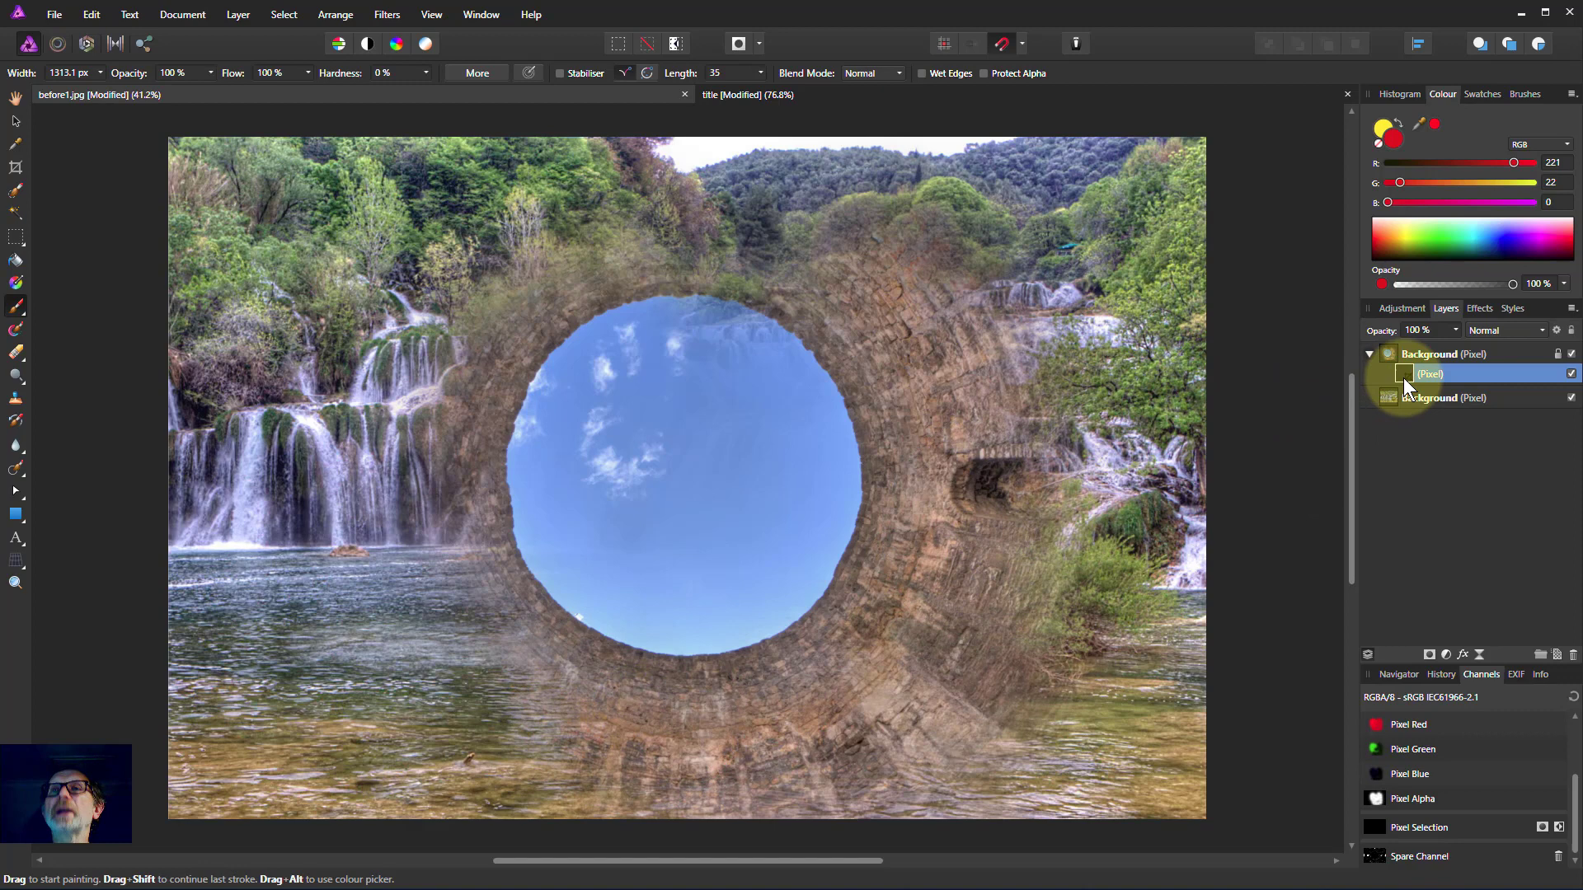
- Isolate the painted mask layer to inspect its colours, try and undo a few red dabs, and return to the composite
{"action": "left_click", "coordinate": [1401, 378], "text": "alt"}
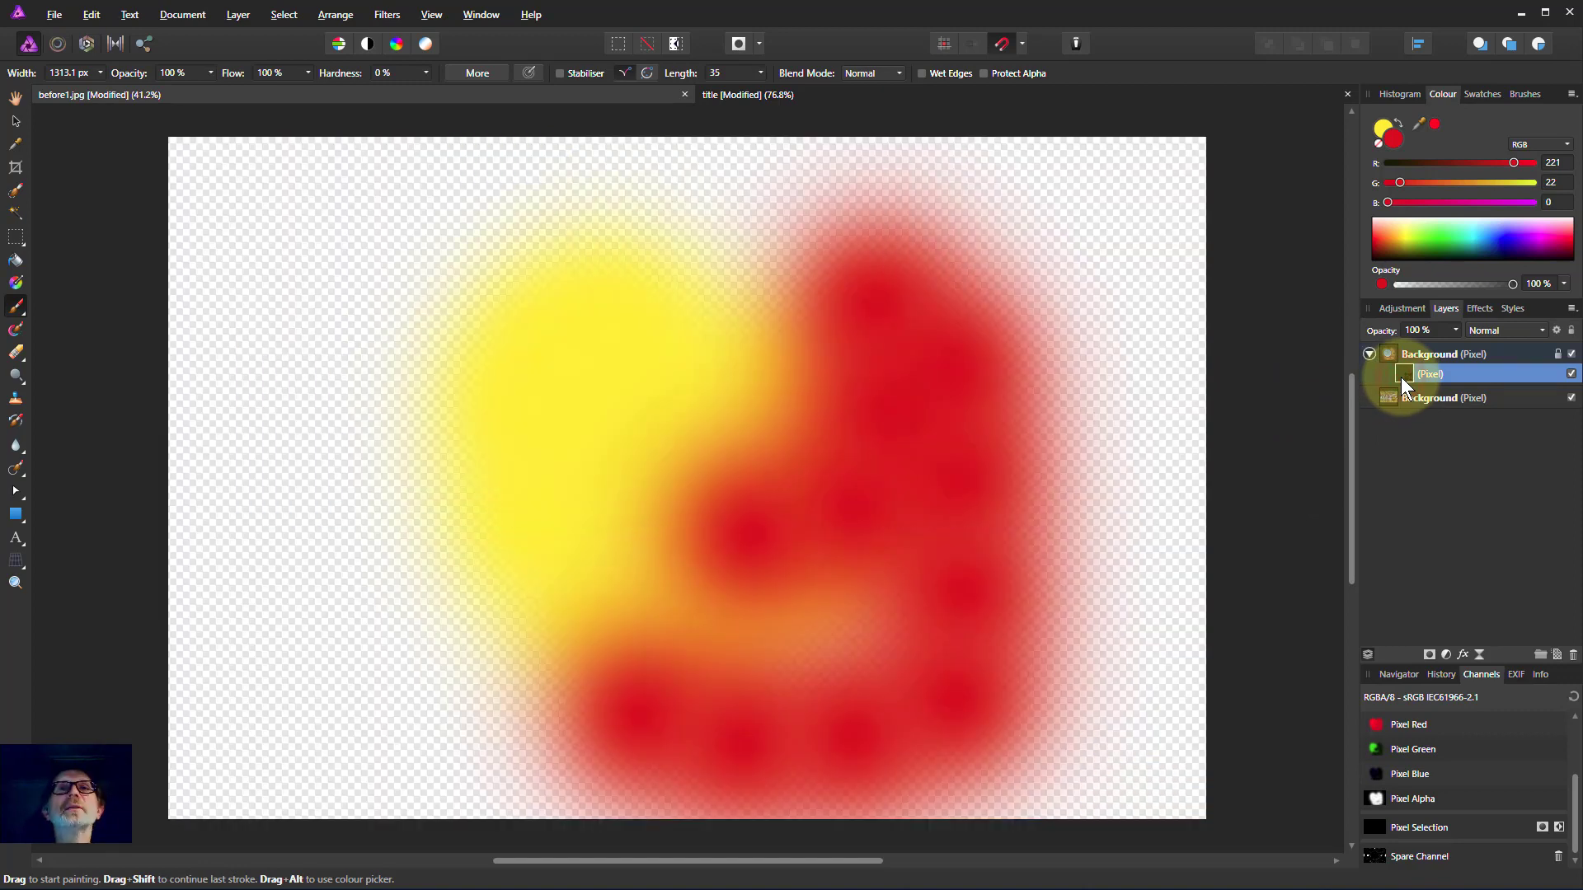
{"action": "left_click", "coordinate": [268, 371]}
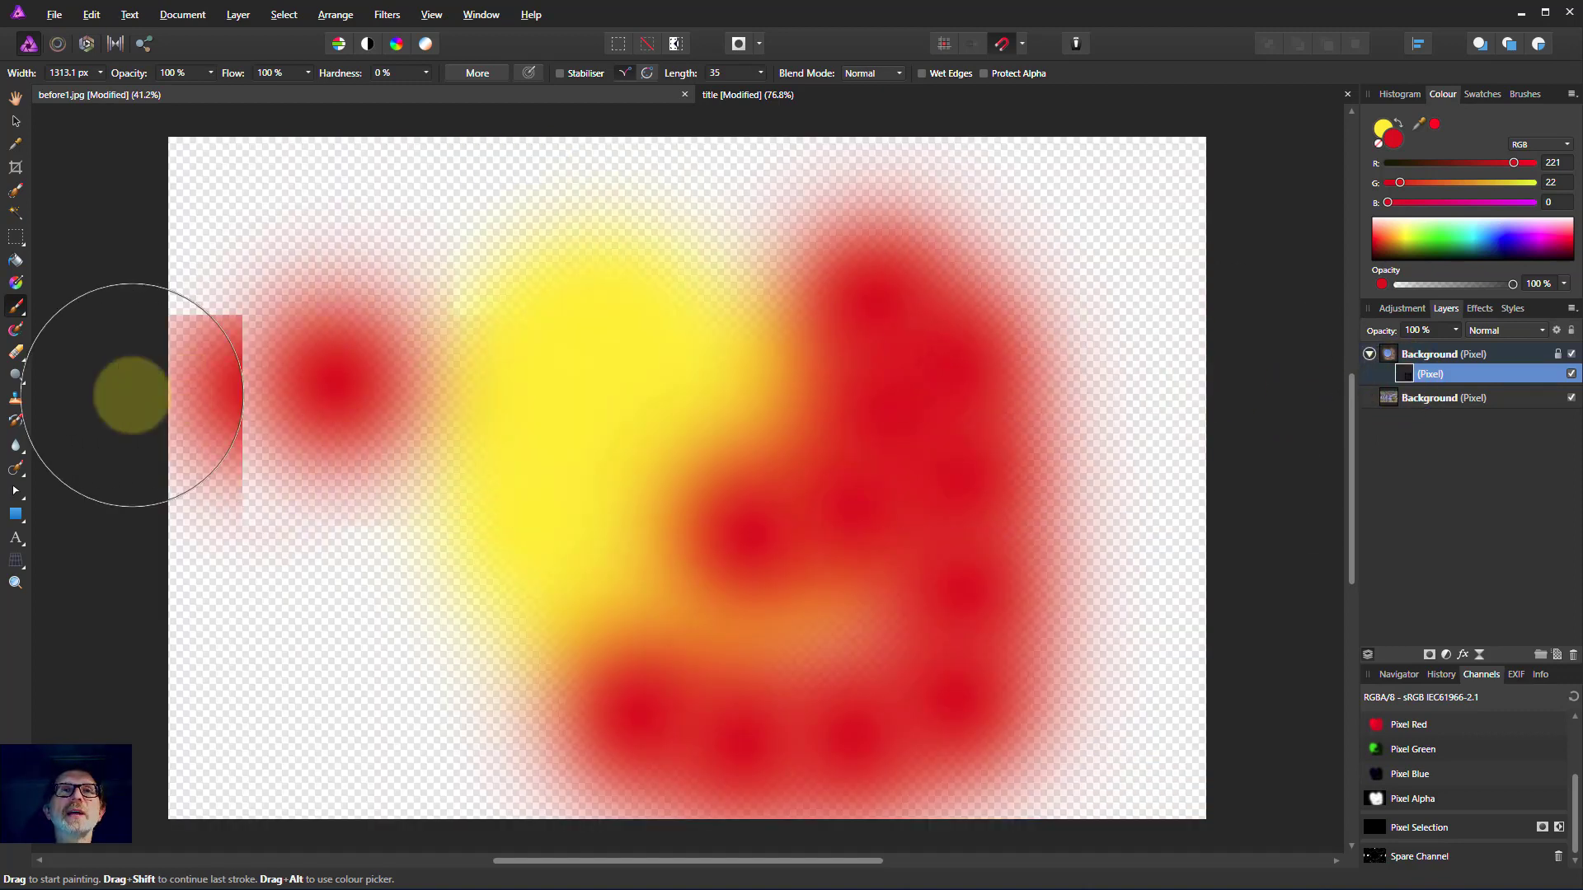
{"action": "key", "text": "ctrl+z"}
{"action": "key", "text": "ctrl+z"}
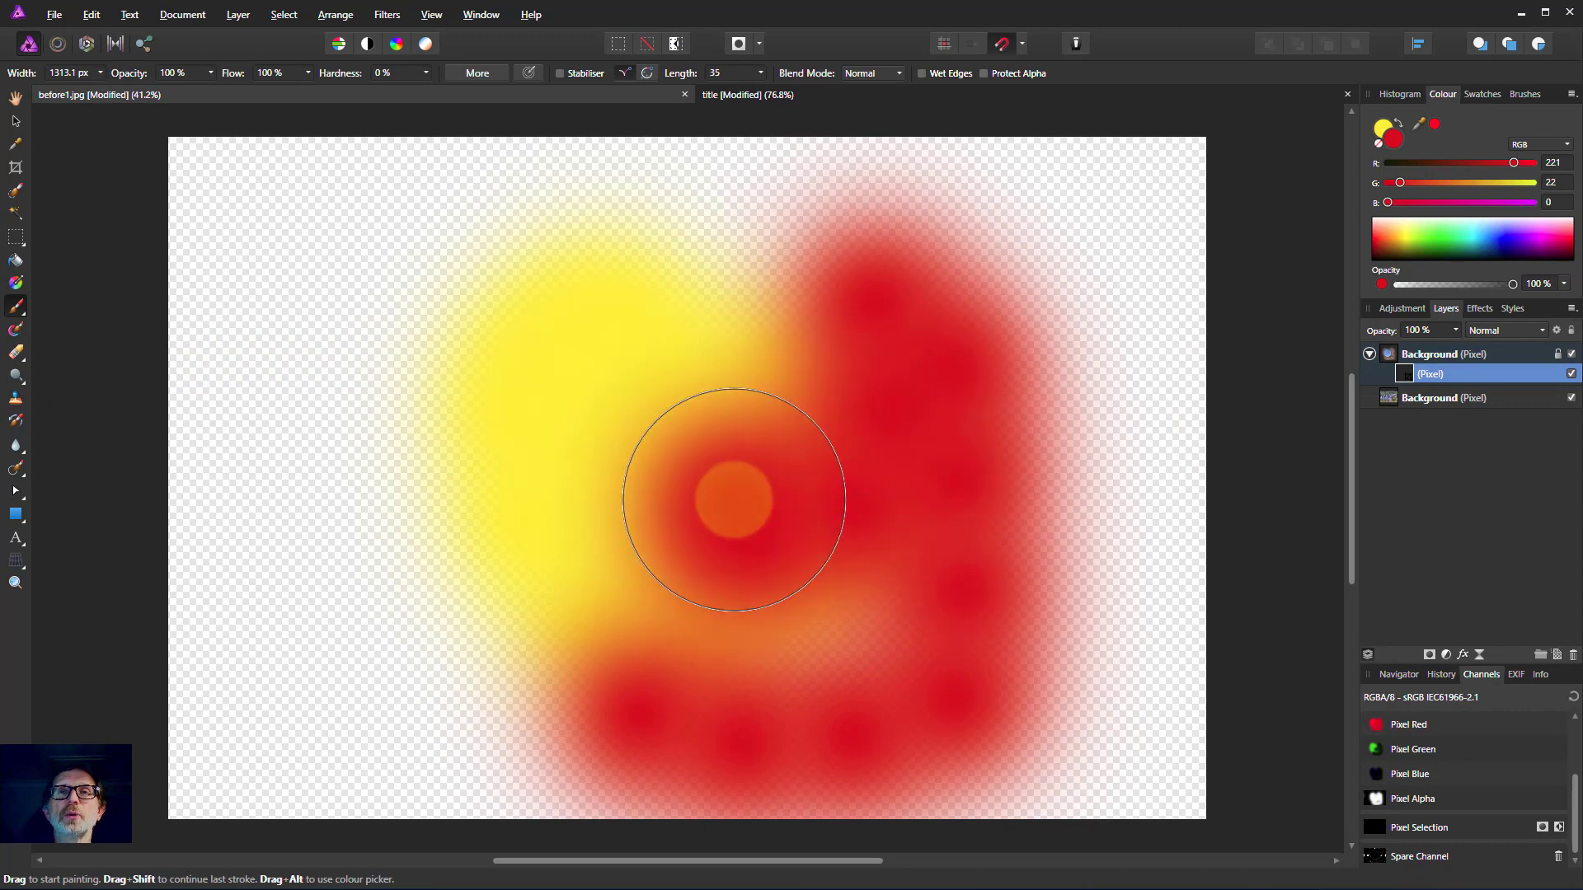
{"action": "key", "text": "ctrl+shift+z"}
{"action": "key", "text": "ctrl+shift+z"}
{"action": "key", "text": "ctrl+z"}
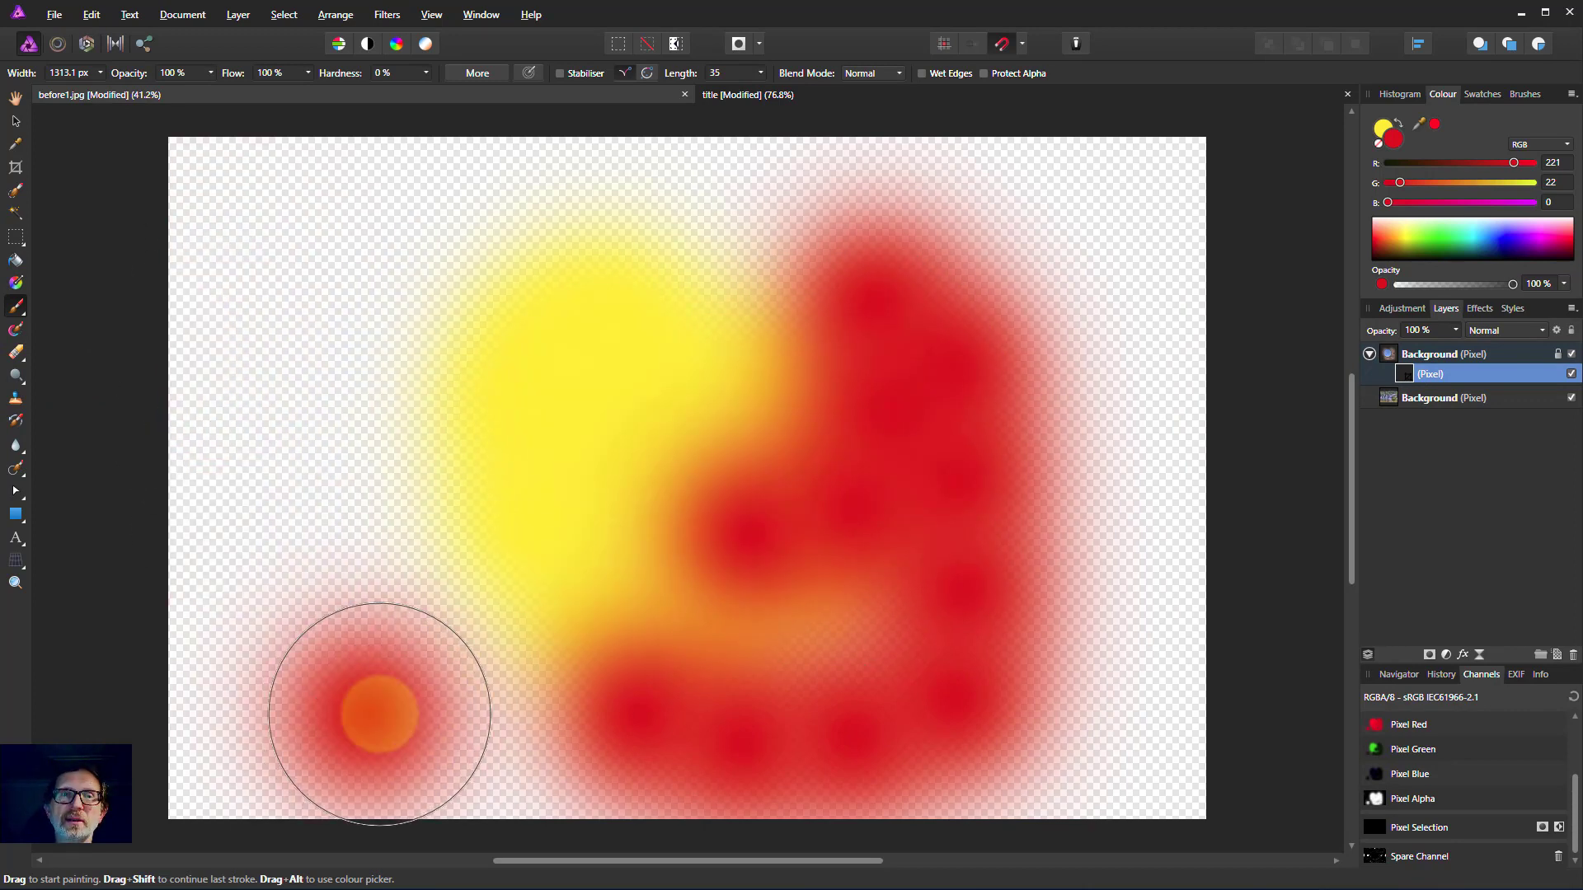
{"action": "key", "text": "ctrl+z"}
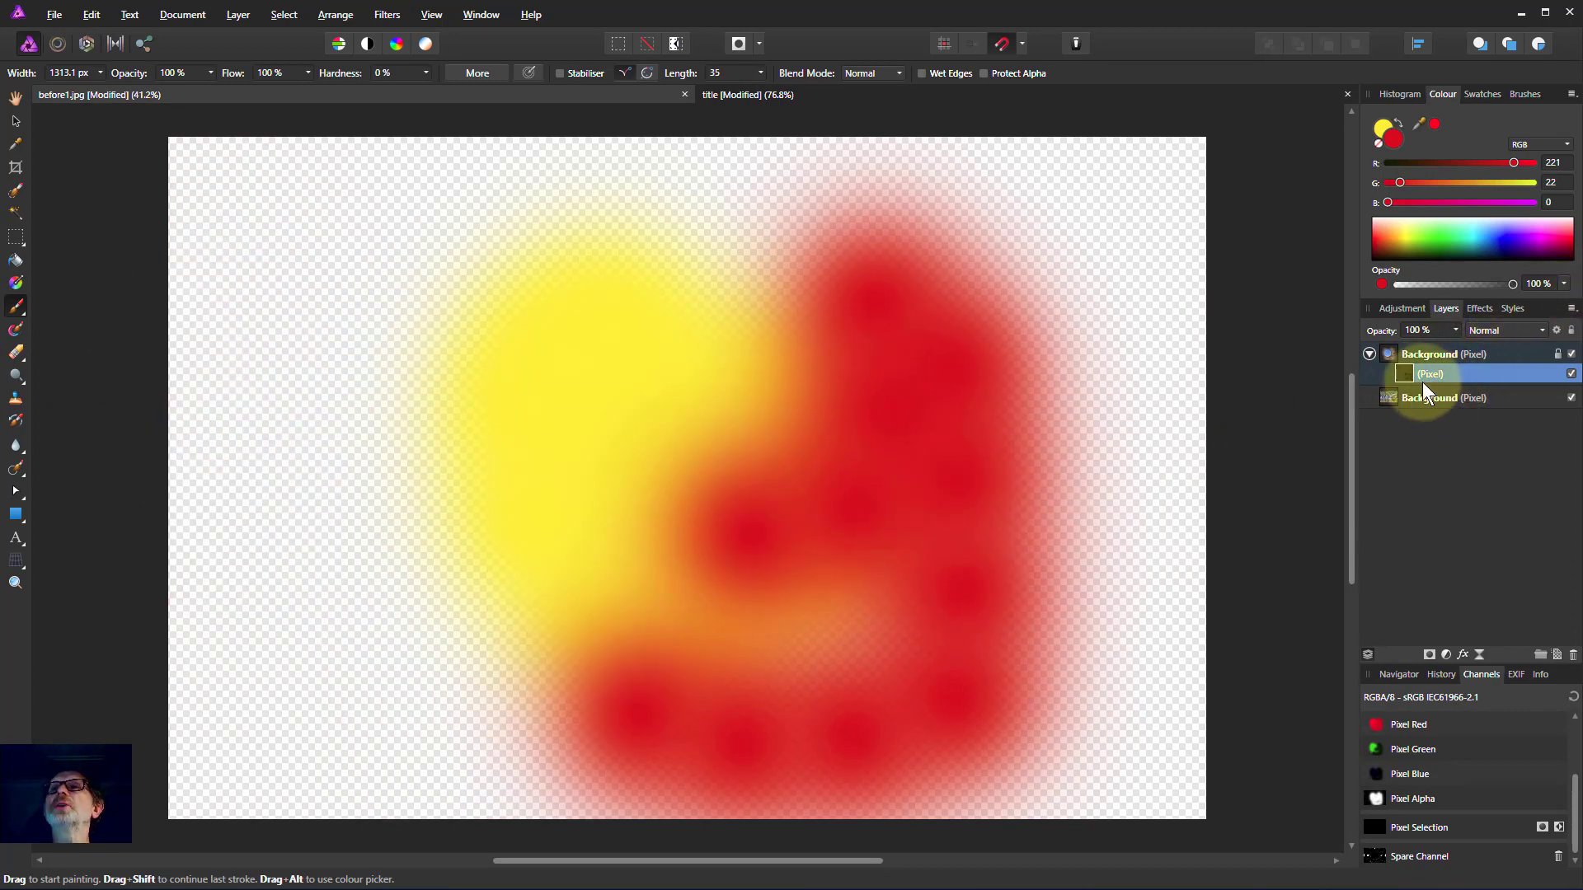
{"action": "left_click", "coordinate": [1401, 356]}
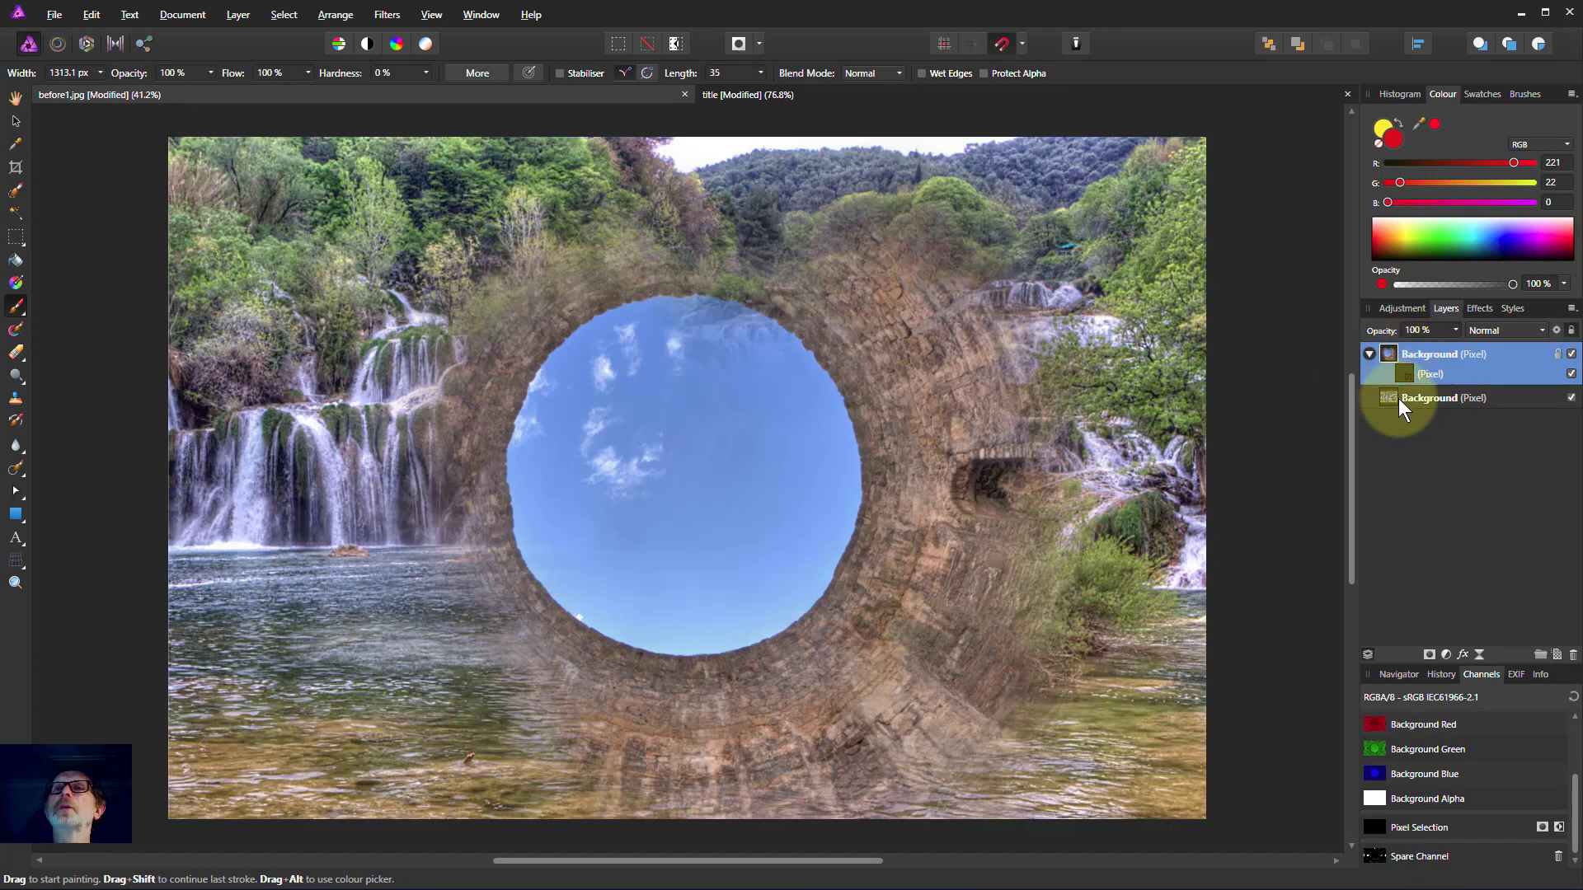
- Delete the painted mask layer, and move the waterfall layer above the stone-wall layer and select it
{"action": "key", "text": "ctrl+shift+z"}
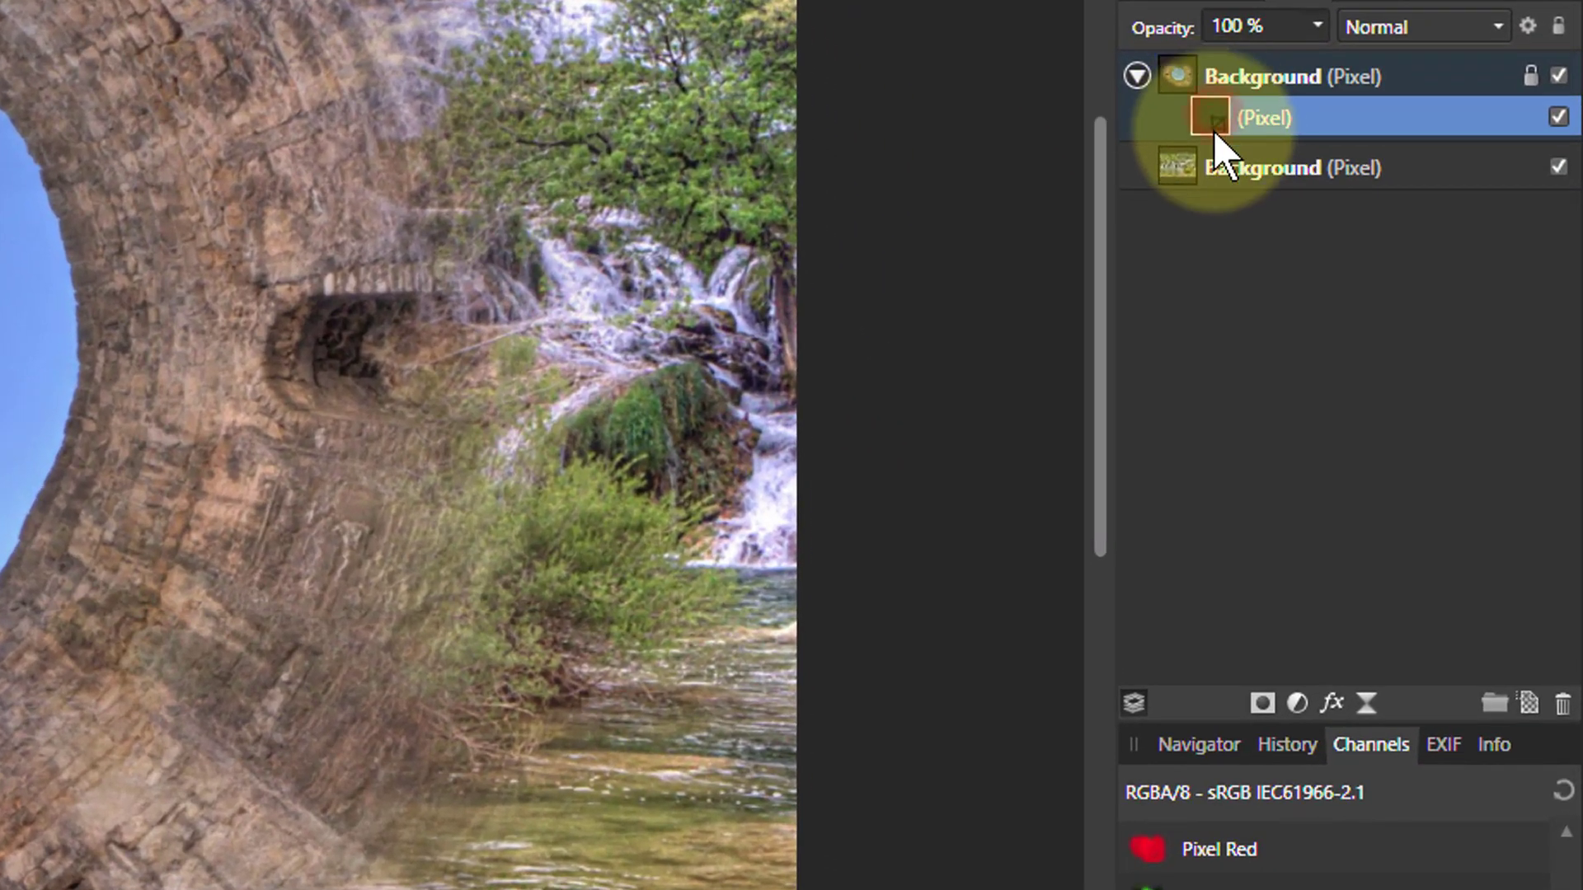
{"action": "key", "text": "Delete"}
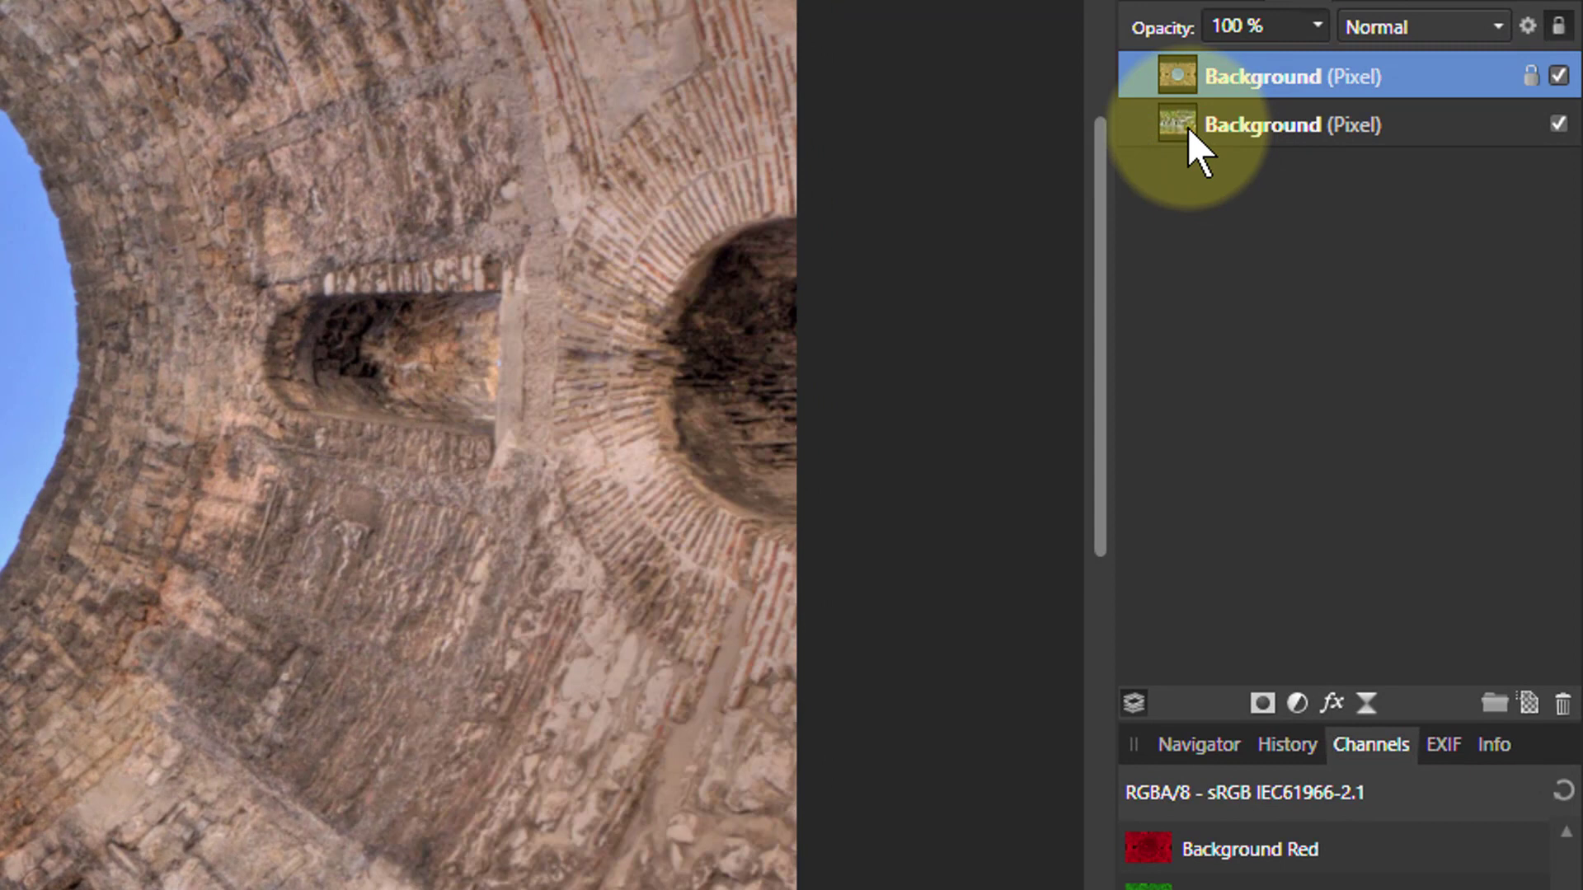
{"action": "left_click_drag", "start_coordinate": [1187, 127], "coordinate": [1179, 47]}
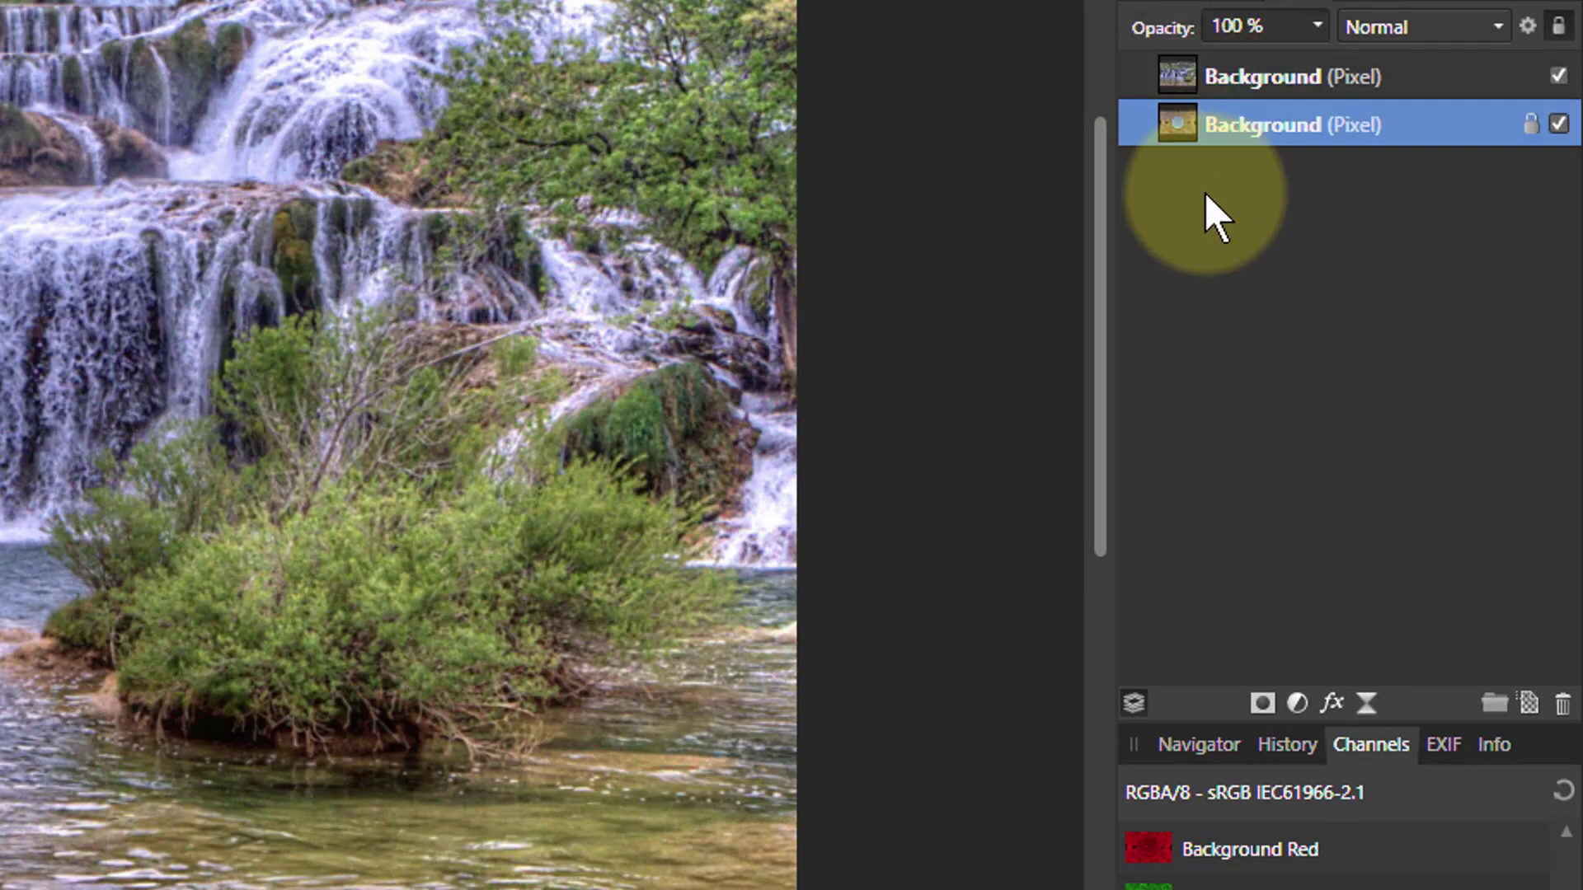
{"action": "left_click", "coordinate": [1142, 74]}
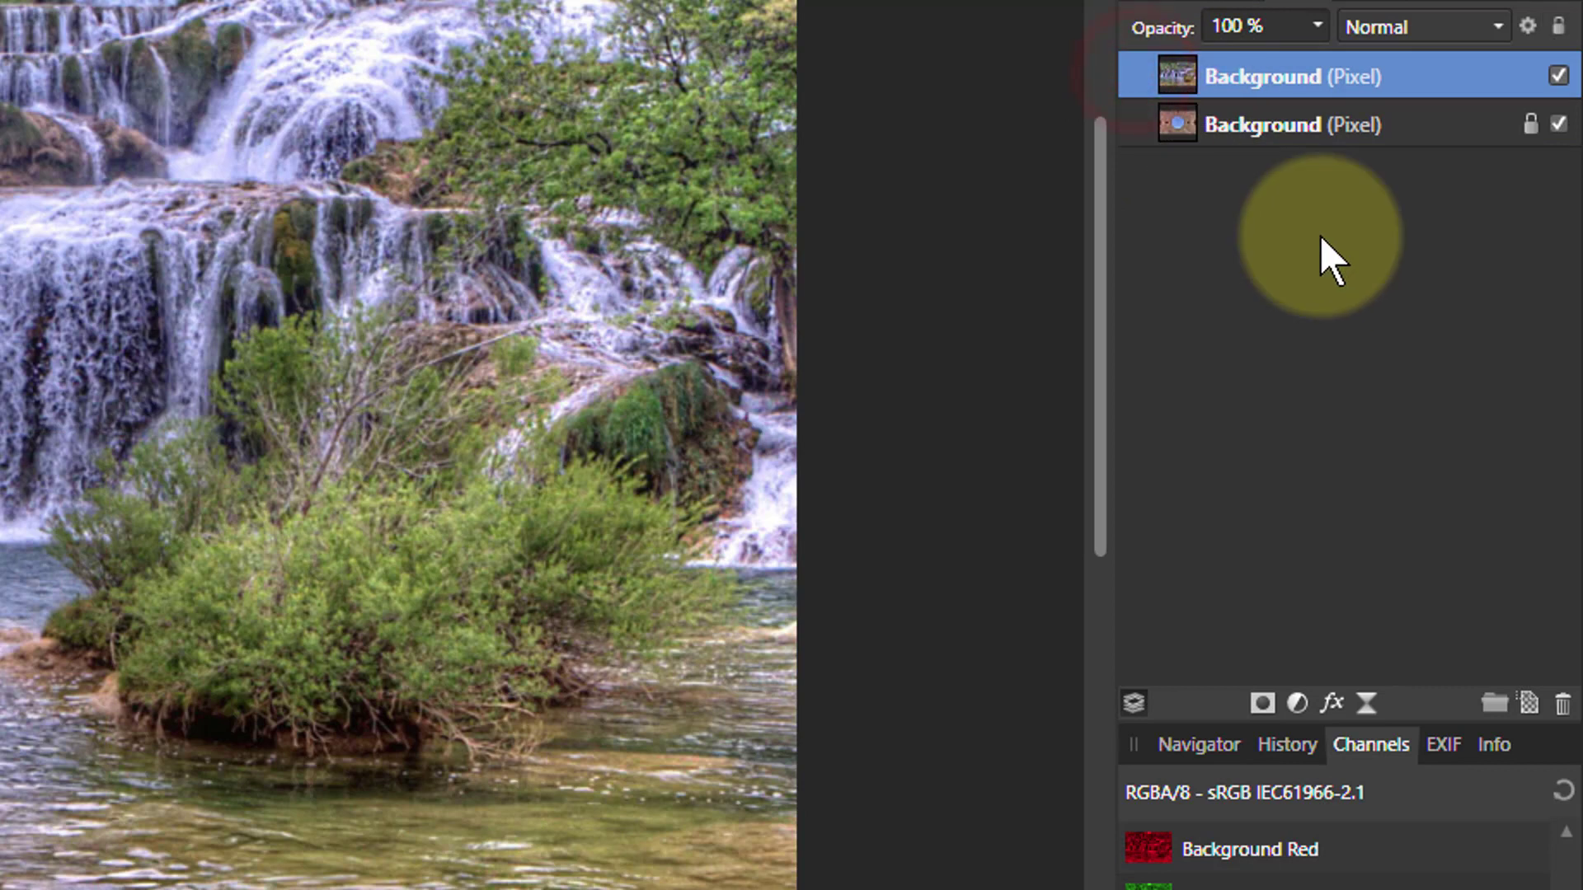
{"action": "left_click", "coordinate": [1156, 120]}
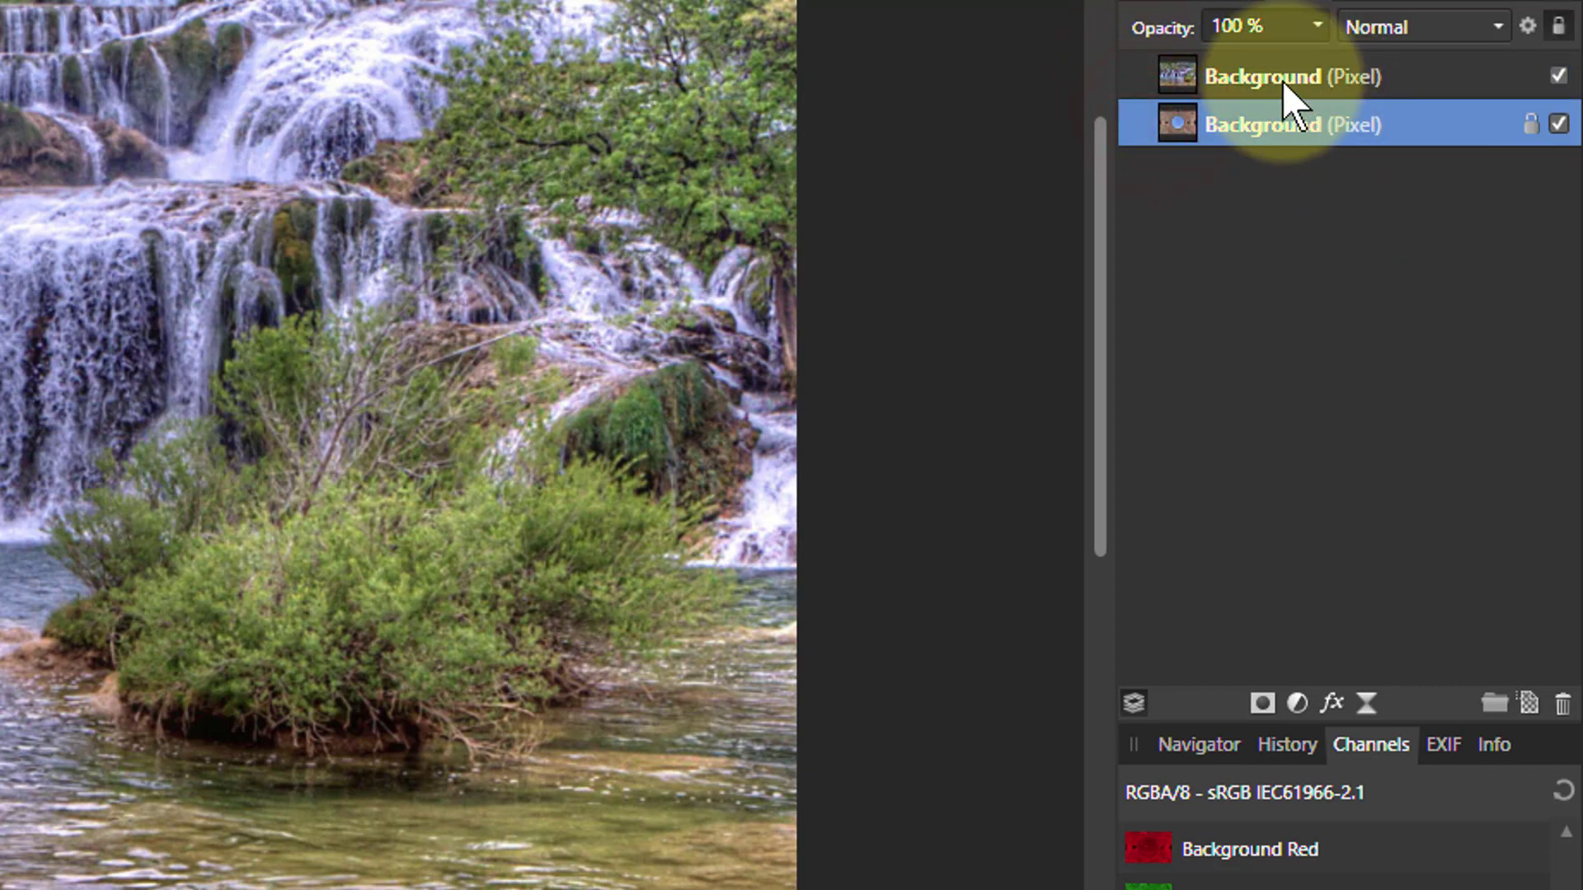
{"action": "left_click", "coordinate": [1154, 74]}
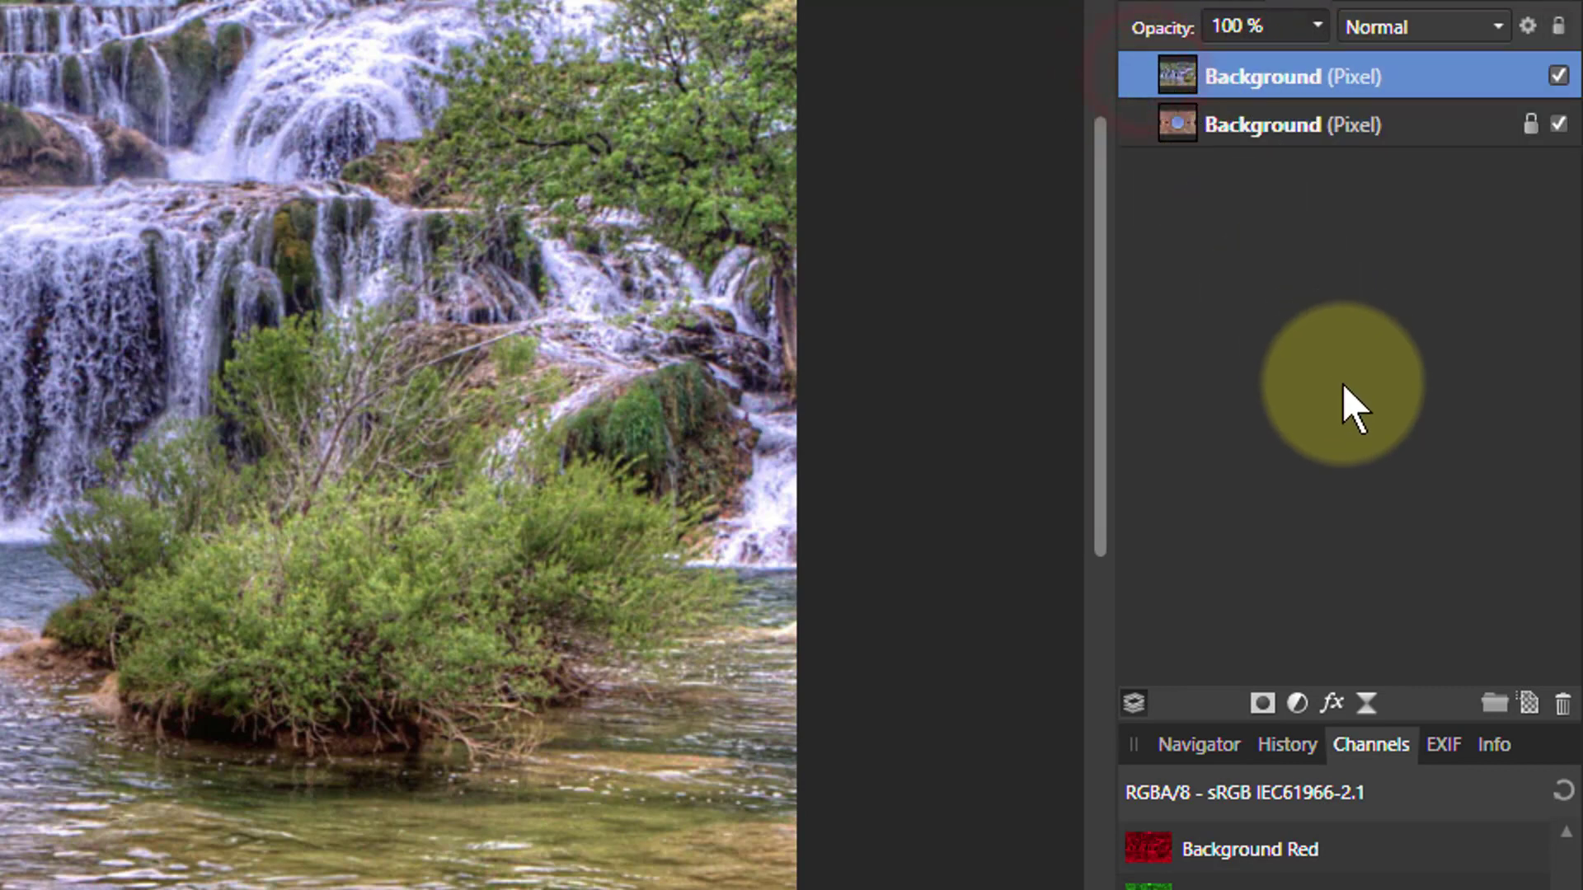
- Add an empty pixel layer and apply it as a mask to the waterfall layer
{"action": "left_click", "coordinate": [1530, 703]}
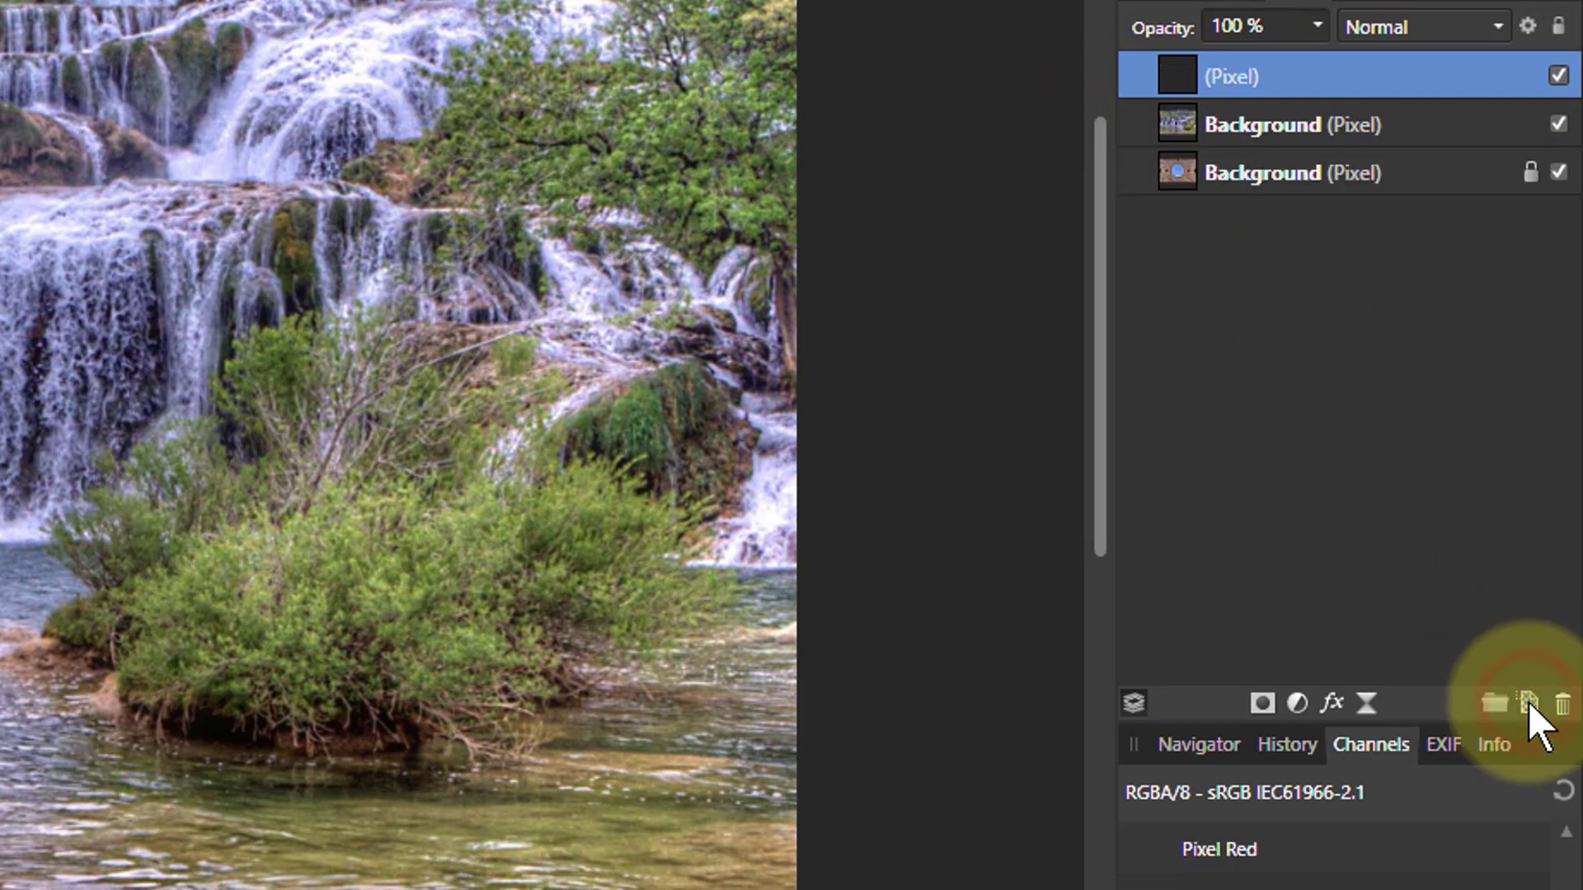
{"action": "right_click", "coordinate": [1163, 70]}
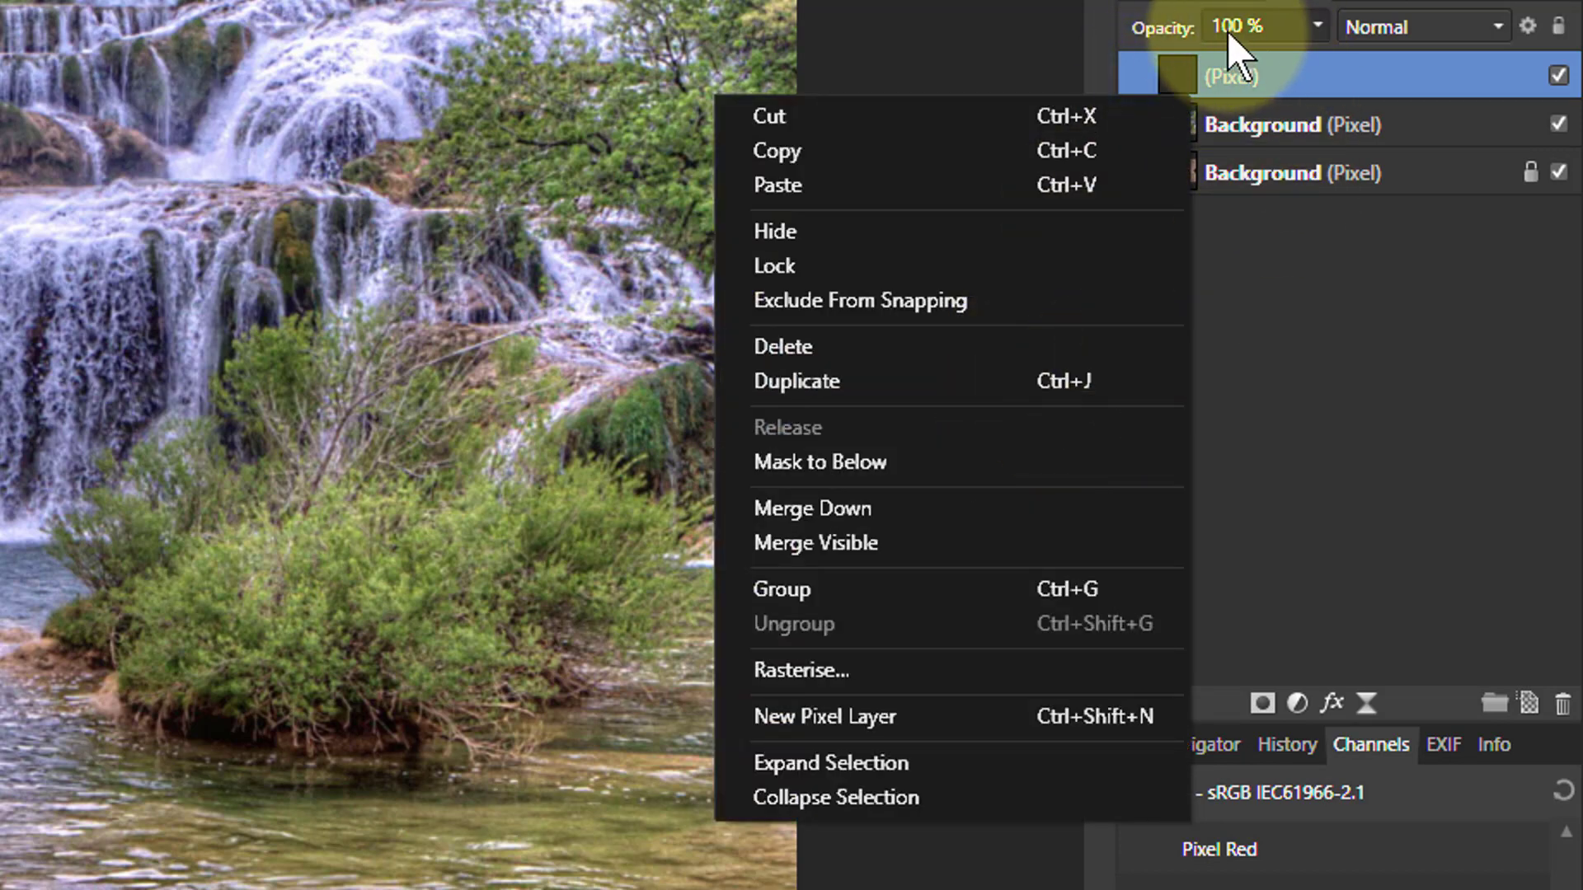
{"action": "left_click", "coordinate": [1174, 69]}
{"action": "left_click_drag", "start_coordinate": [1174, 68], "coordinate": [1194, 122]}
{"action": "left_click_drag", "start_coordinate": [132, 132], "coordinate": [37, 131]}
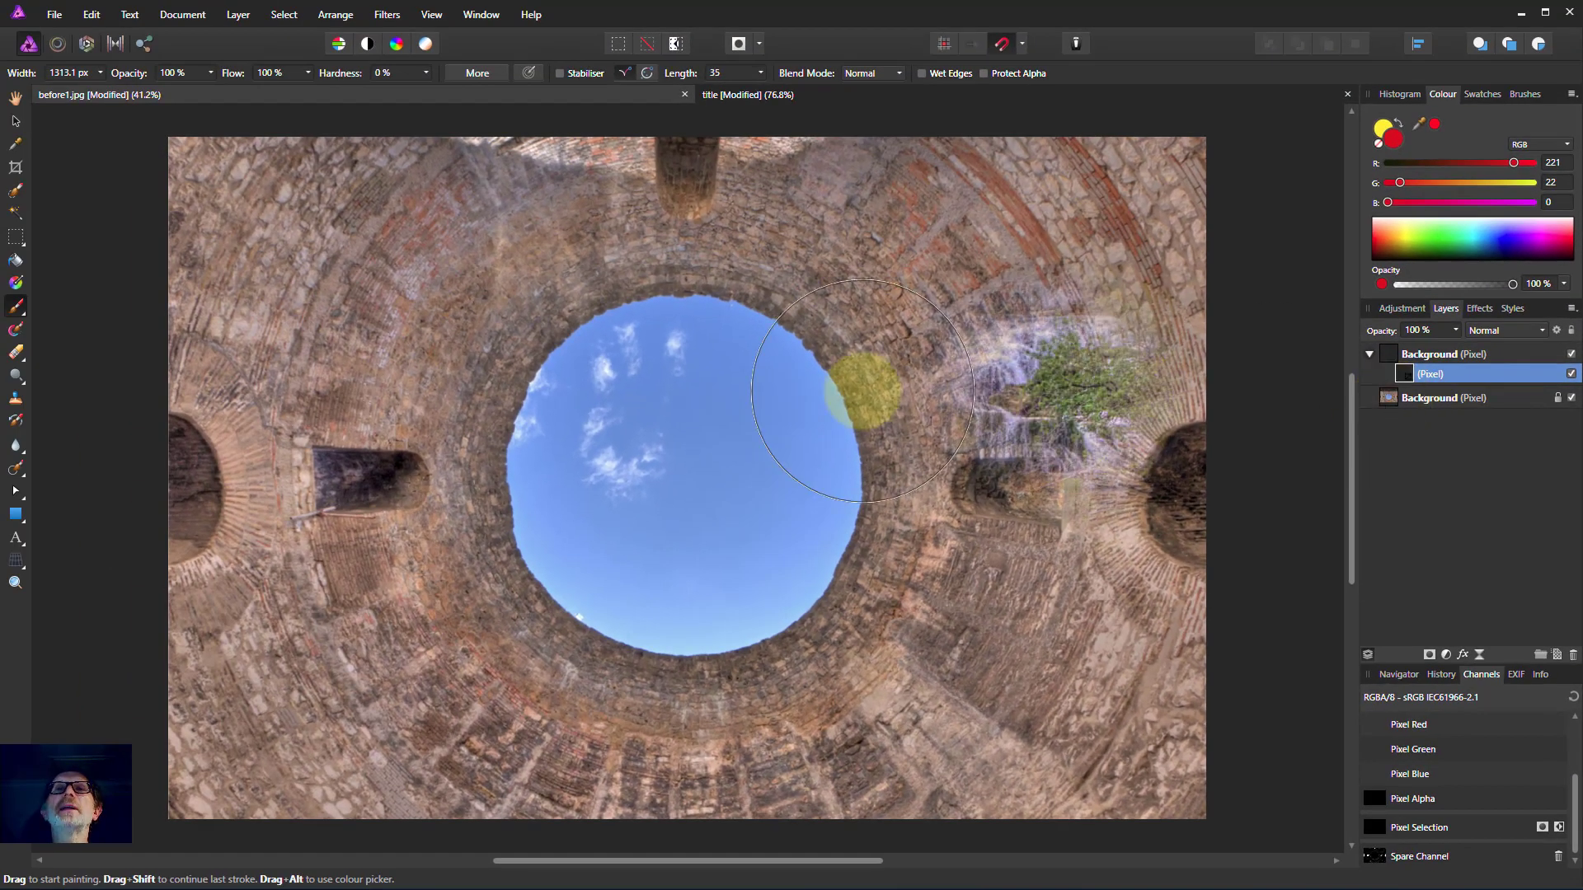
- Paint red on the mask over the central opening to reveal the waterfall, enlarging the soft brush to about 4017 px
{"action": "mouse_move", "coordinate": [532, 349]}
{"action": "left_mouse_down"}
{"action": "mouse_move", "coordinate": [638, 345]}
{"action": "mouse_move", "coordinate": [695, 377]}
{"action": "mouse_move", "coordinate": [683, 445]}
{"action": "mouse_move", "coordinate": [686, 367]}
{"action": "mouse_move", "coordinate": [756, 423]}
{"action": "mouse_move", "coordinate": [752, 538]}
{"action": "mouse_move", "coordinate": [681, 502]}
{"action": "mouse_move", "coordinate": [642, 444]}
{"action": "mouse_move", "coordinate": [792, 544]}
{"action": "left_mouse_up"}
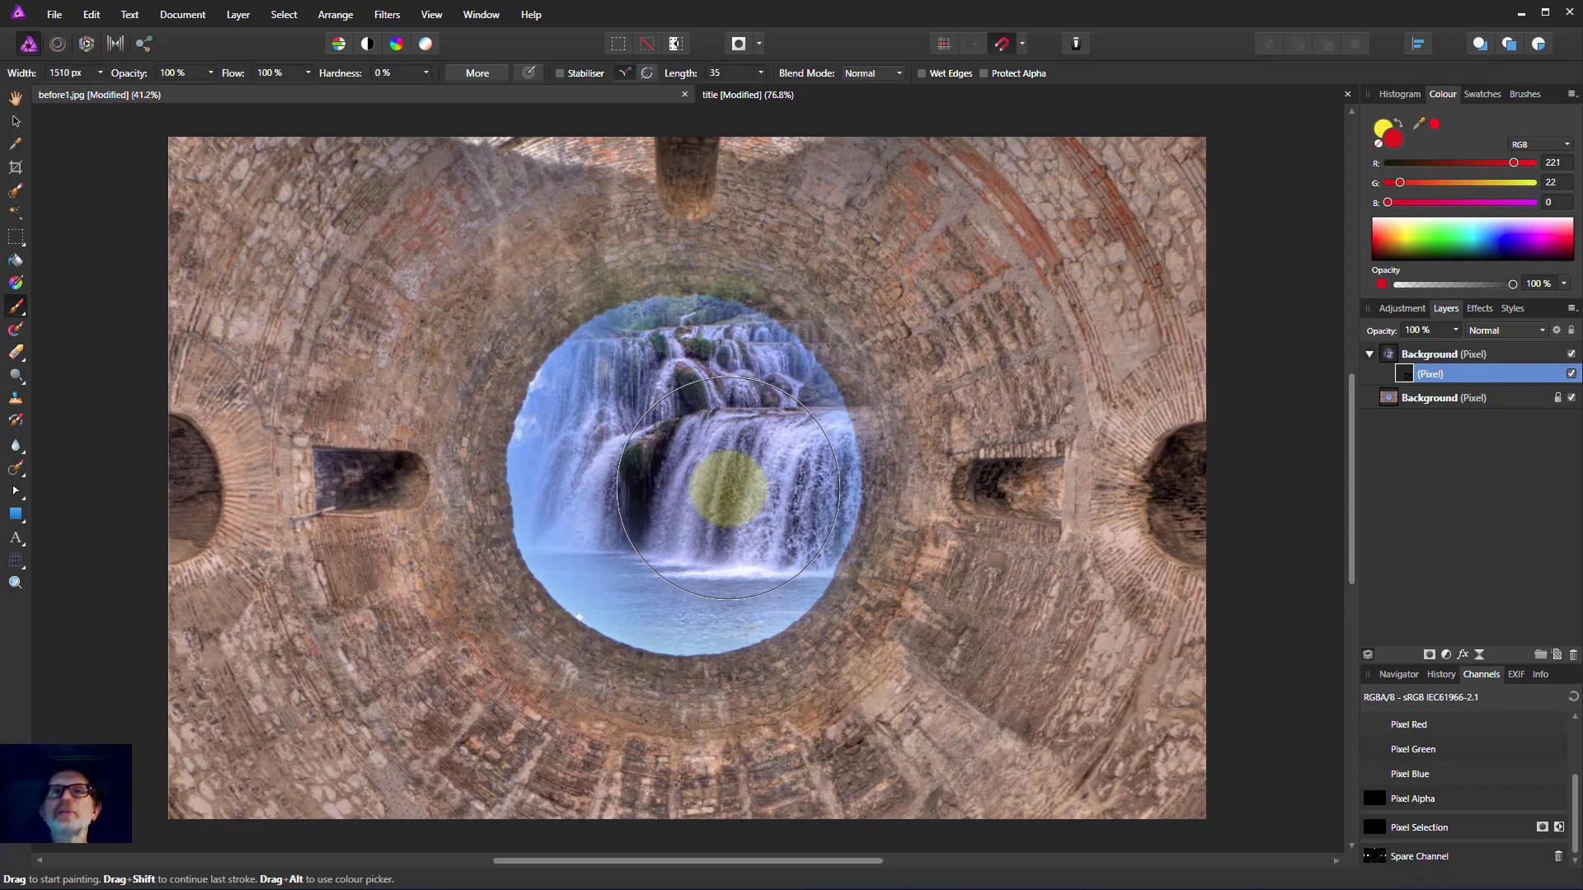
{"action": "key", "text": "bracketright"}
{"action": "key", "text": "bracketright"}
{"action": "key", "text": "bracketright"}
{"action": "key", "text": "bracketright"}
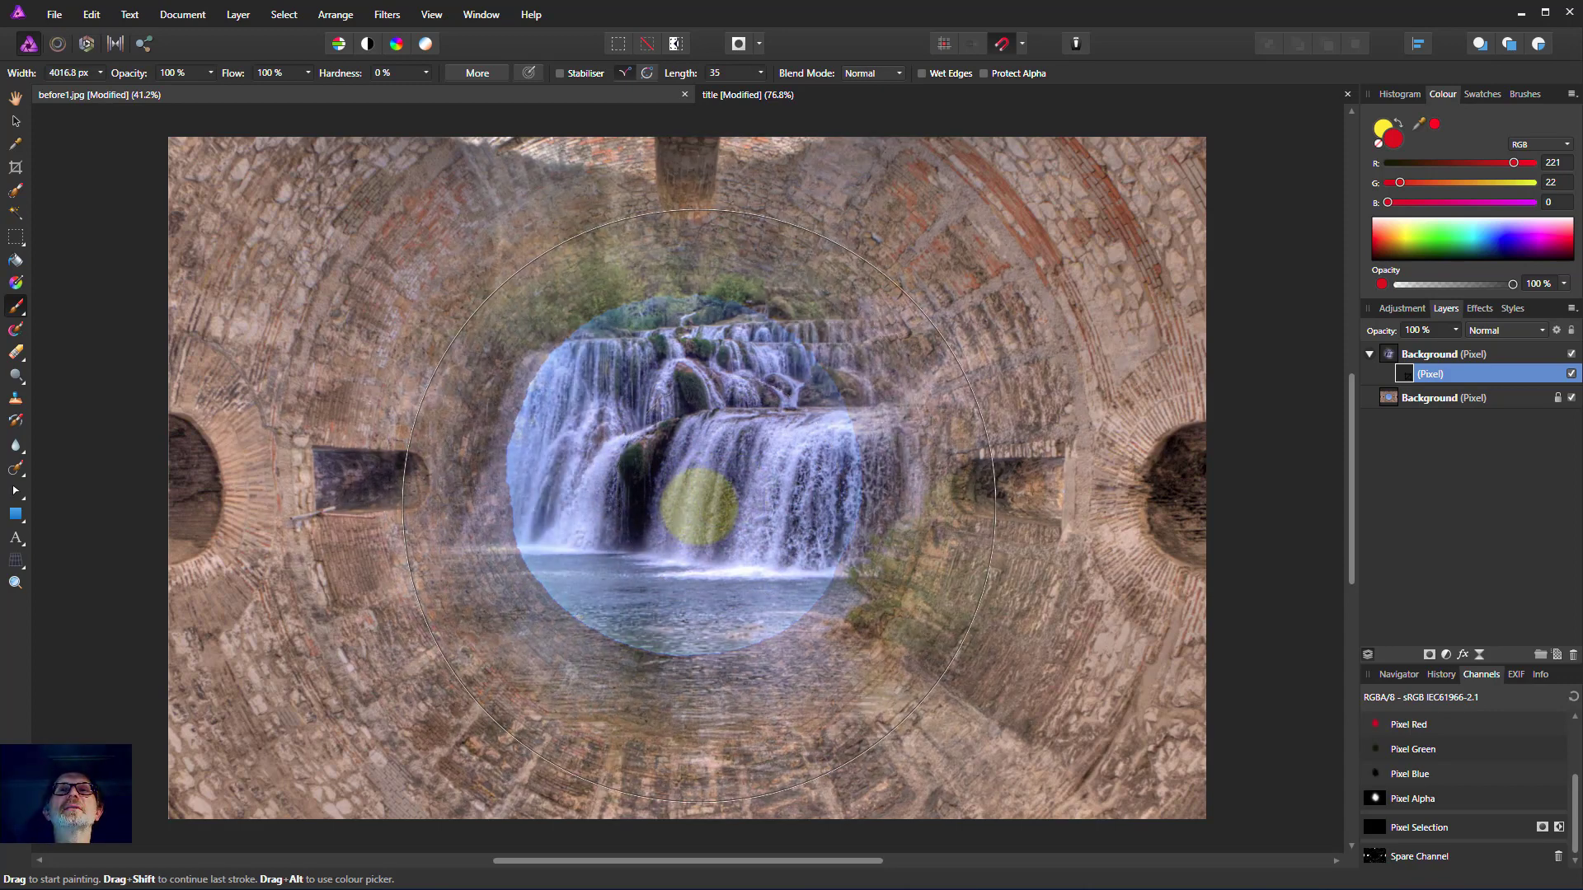
{"action": "left_click_drag", "start_coordinate": [682, 477], "coordinate": [731, 526]}
- Undo the last brush strokes on the waterfall layer's mask
{"action": "key", "text": "ctrl+z"}
{"action": "key", "text": "ctrl+z"}
{"action": "key", "text": "ctrl+z"}
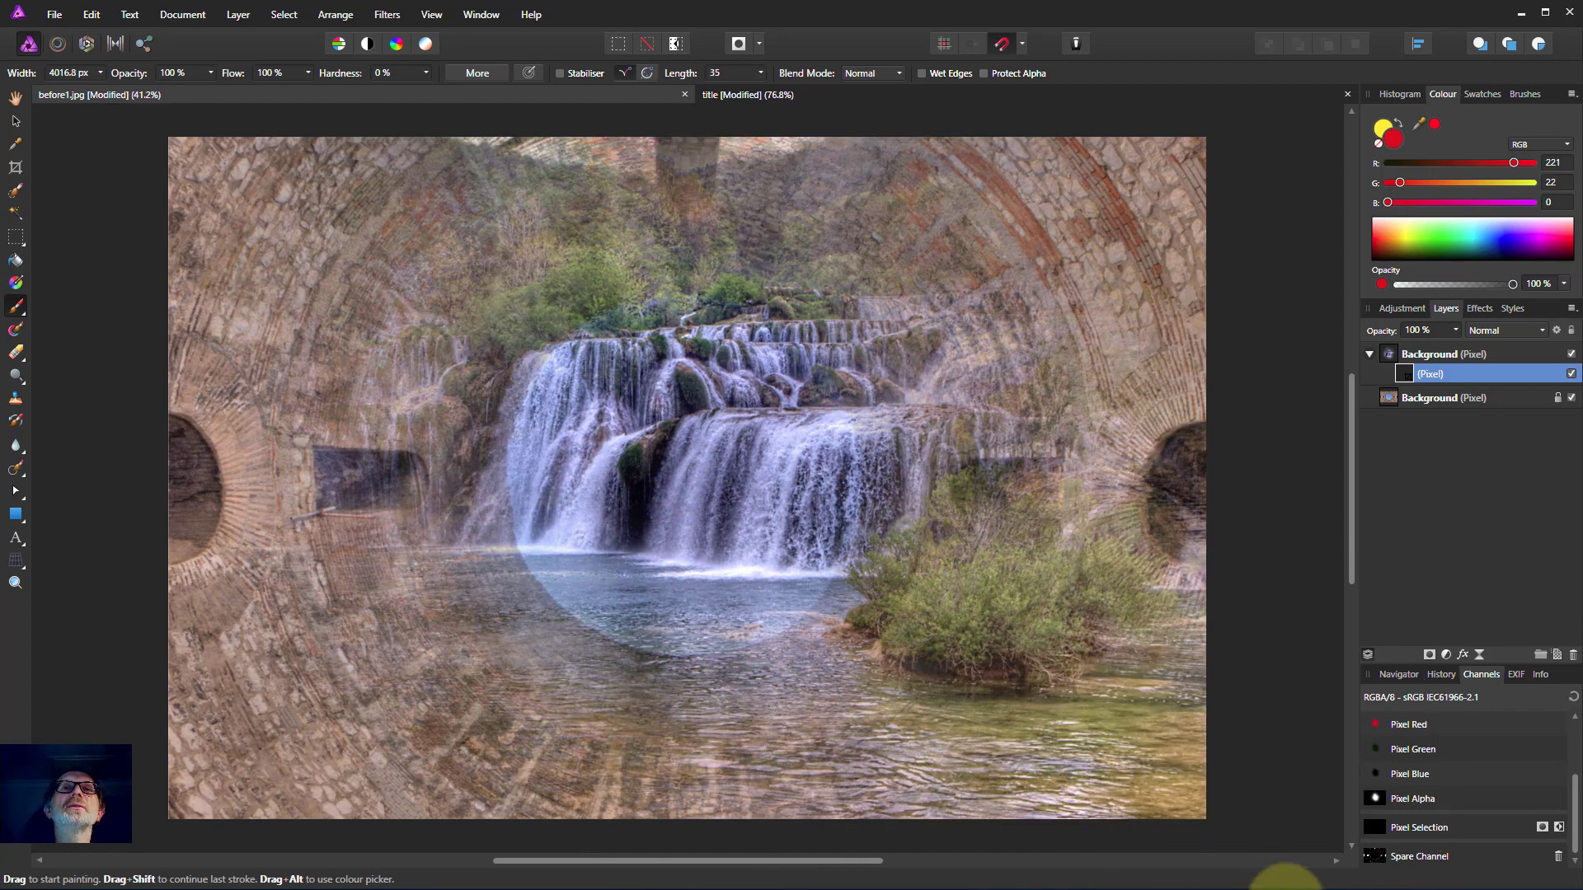
- Brush over the waterfall's centre on the mask layer, and erase the mask around the central opening with the soft Erase Brush
{"action": "mouse_move", "coordinate": [732, 555]}
{"action": "left_mouse_down"}
{"action": "mouse_move", "coordinate": [660, 484]}
{"action": "mouse_move", "coordinate": [676, 487]}
{"action": "left_mouse_up"}
{"action": "key", "text": "ctrl+z"}
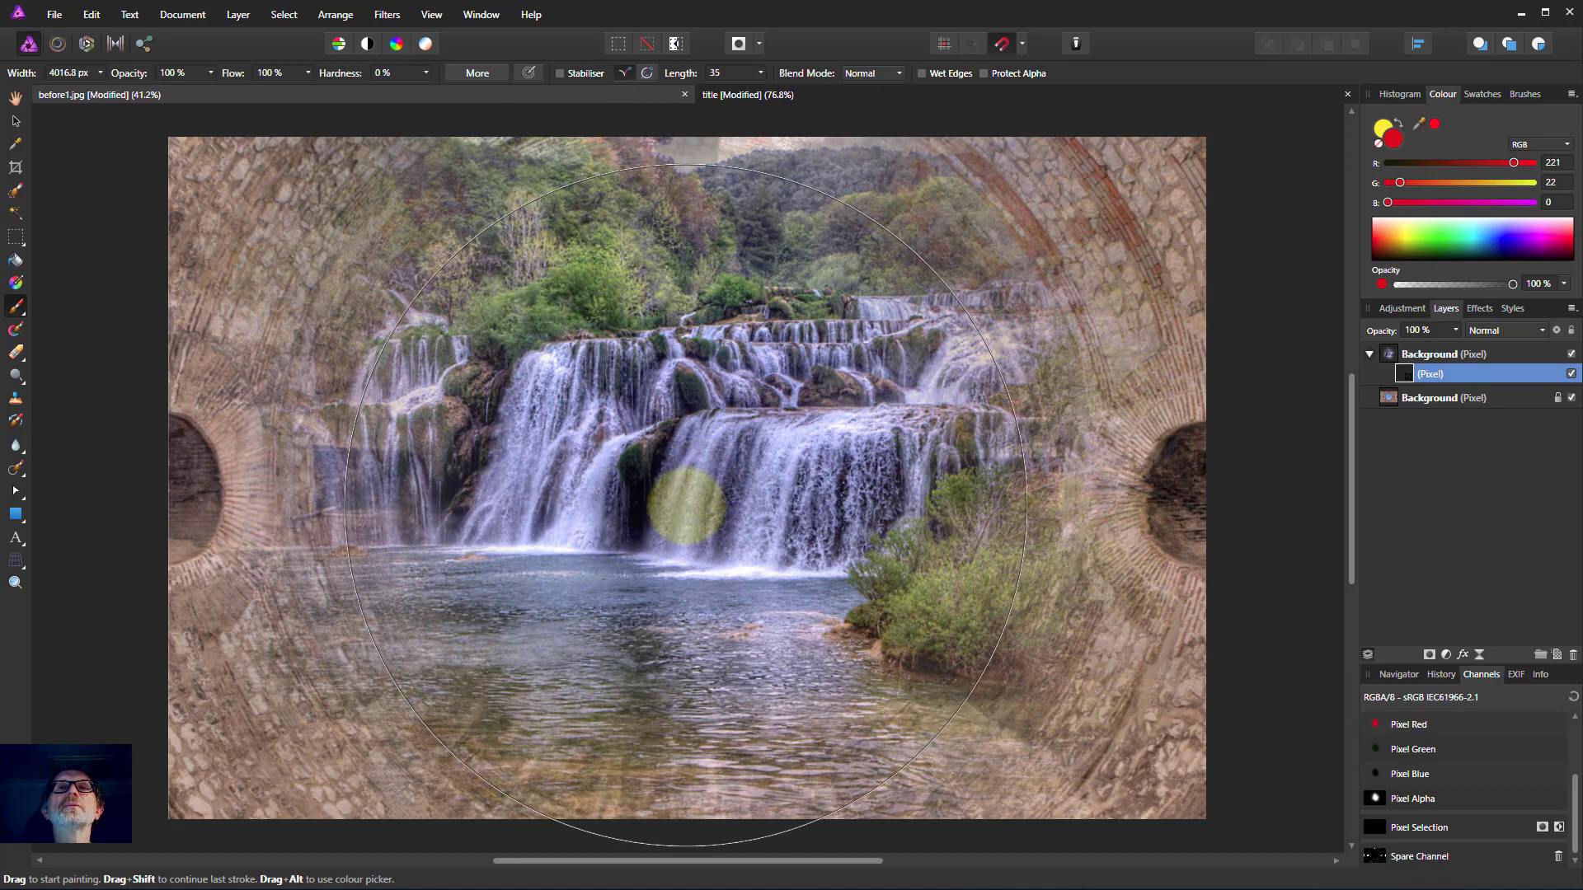
{"action": "left_click", "coordinate": [16, 353]}
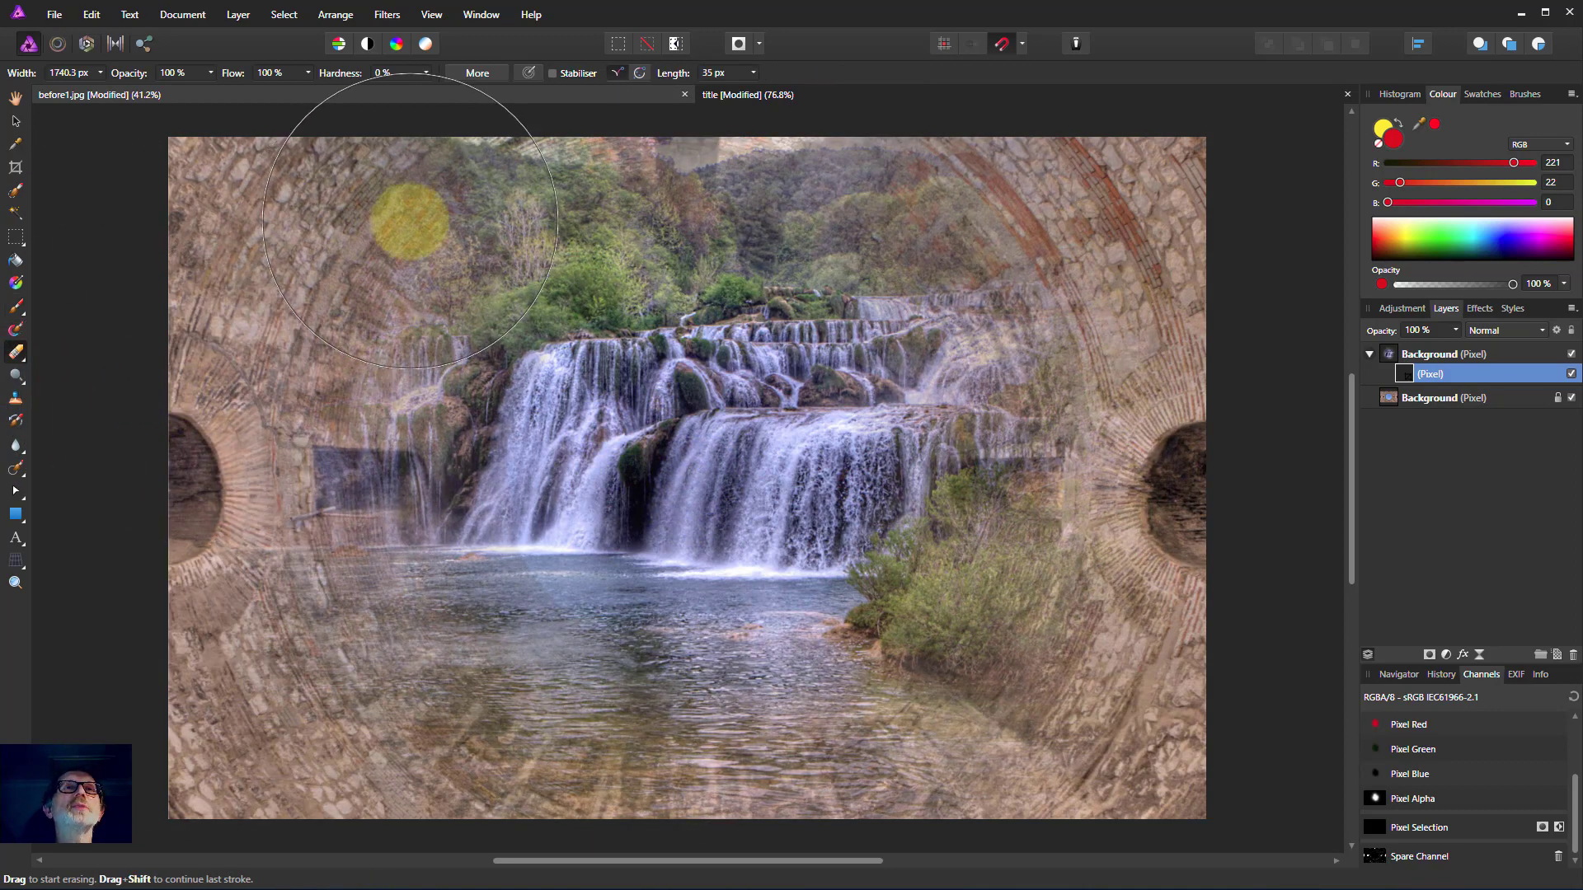
{"action": "mouse_move", "coordinate": [410, 221]}
{"action": "left_mouse_down"}
{"action": "mouse_move", "coordinate": [371, 531]}
{"action": "mouse_move", "coordinate": [399, 750]}
{"action": "mouse_move", "coordinate": [553, 803]}
{"action": "mouse_move", "coordinate": [786, 788]}
{"action": "mouse_move", "coordinate": [935, 734]}
{"action": "mouse_move", "coordinate": [1093, 589]}
{"action": "mouse_move", "coordinate": [1147, 447]}
{"action": "mouse_move", "coordinate": [1055, 262]}
{"action": "mouse_move", "coordinate": [900, 116]}
{"action": "mouse_move", "coordinate": [760, 84]}
{"action": "mouse_move", "coordinate": [560, 93]}
{"action": "mouse_move", "coordinate": [659, 94]}
{"action": "mouse_move", "coordinate": [938, 175]}
{"action": "left_mouse_up"}
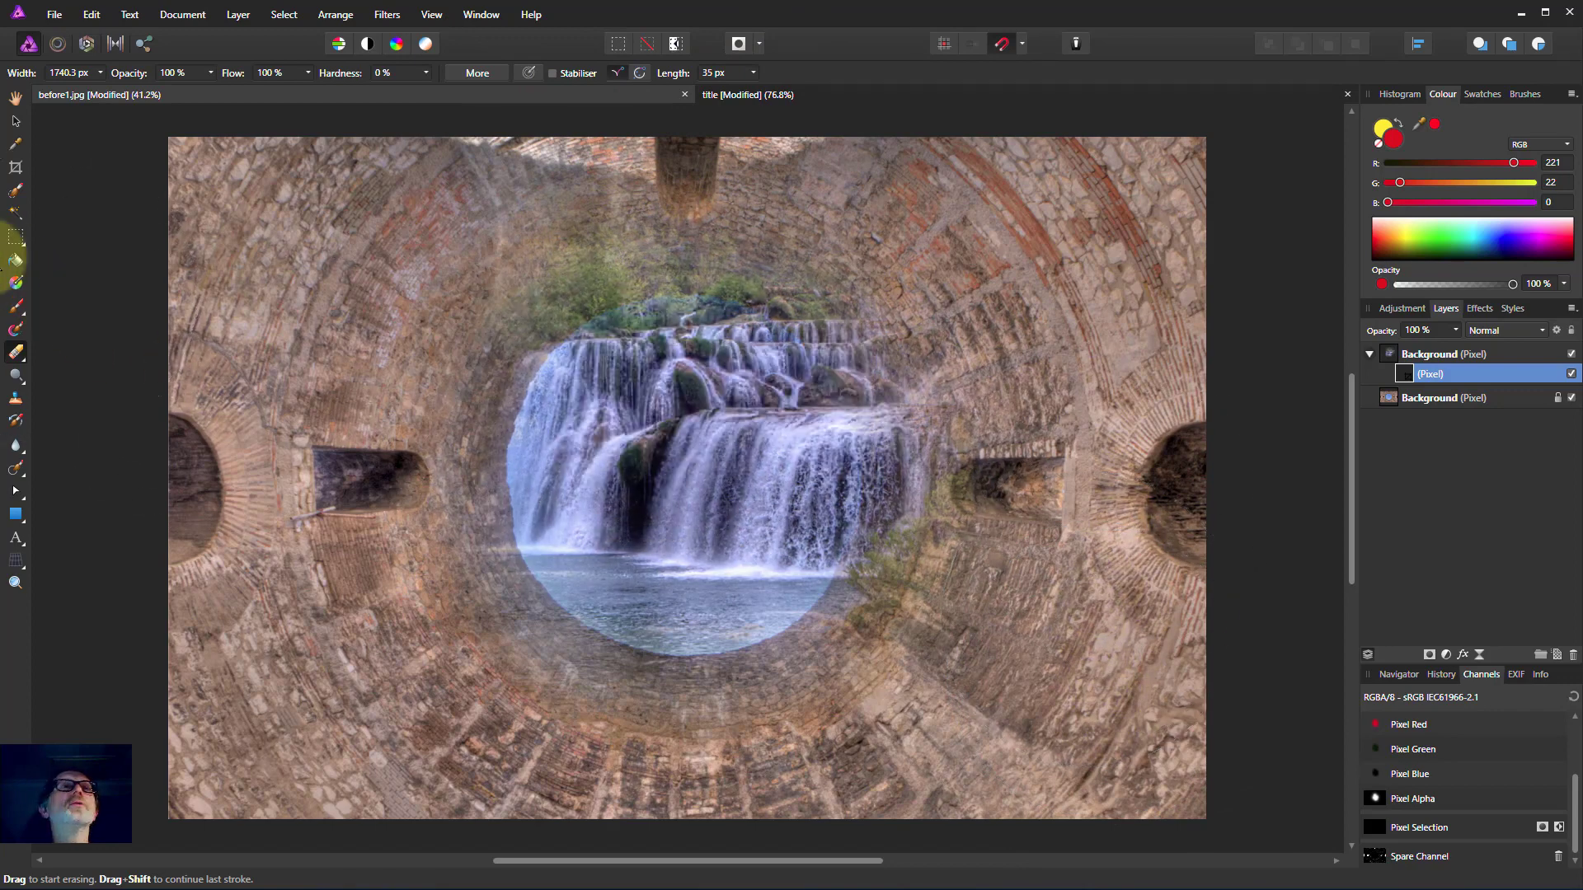
- Repaint the mask over the central opening with the soft Paint Brush to blend the waterfall into the stone wall, undoing the excess strokes
{"action": "left_click", "coordinate": [15, 306]}
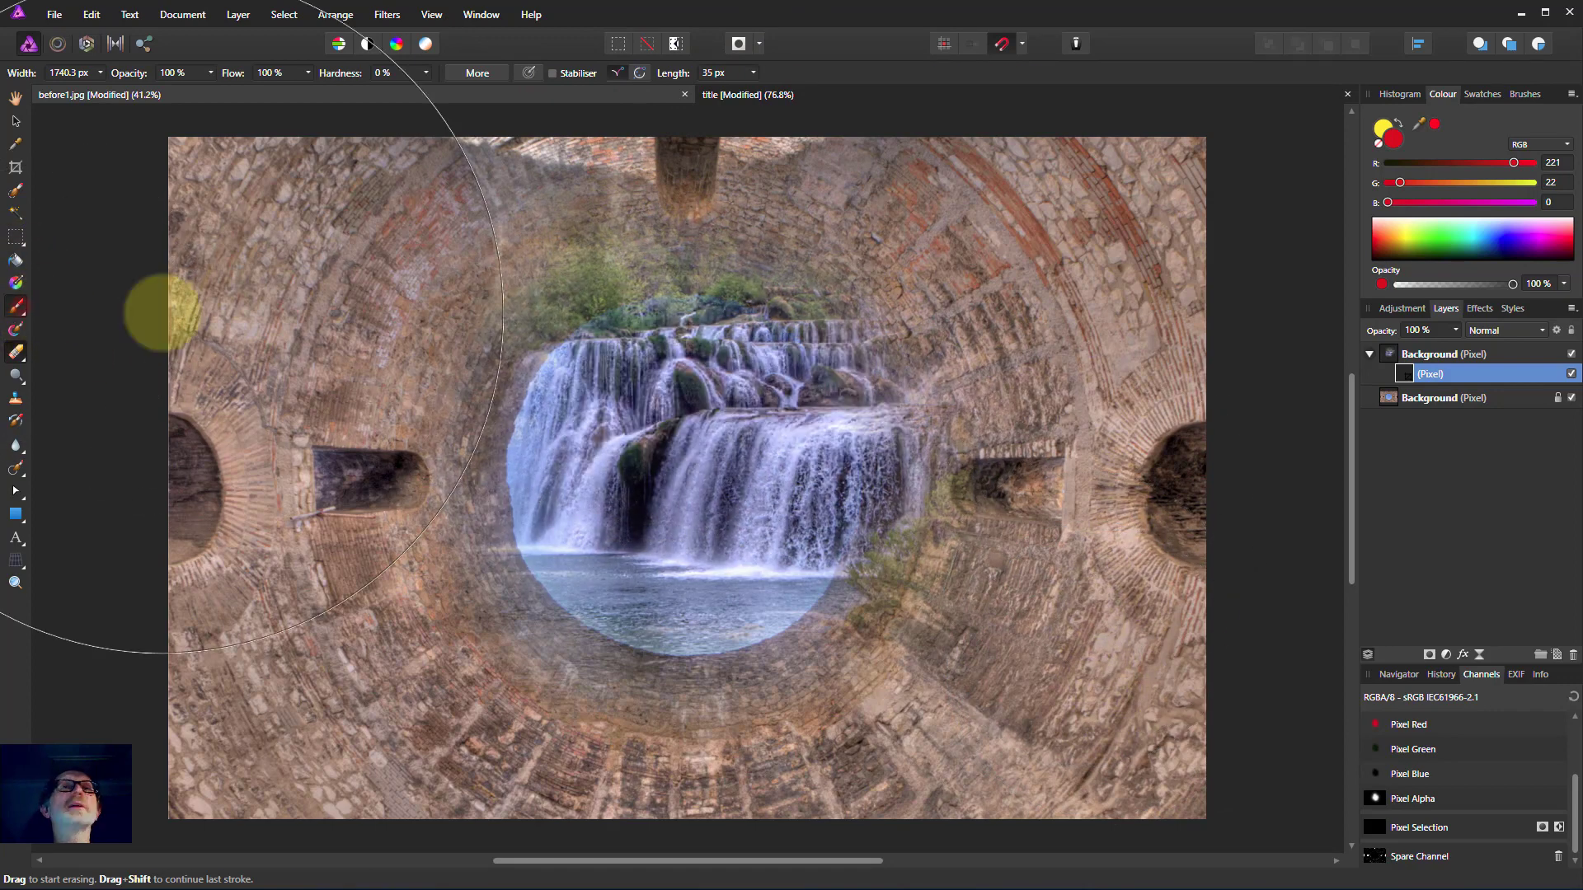
{"action": "left_click", "coordinate": [676, 483]}
{"action": "key", "text": "ctrl+z"}
{"action": "left_click", "coordinate": [695, 470]}
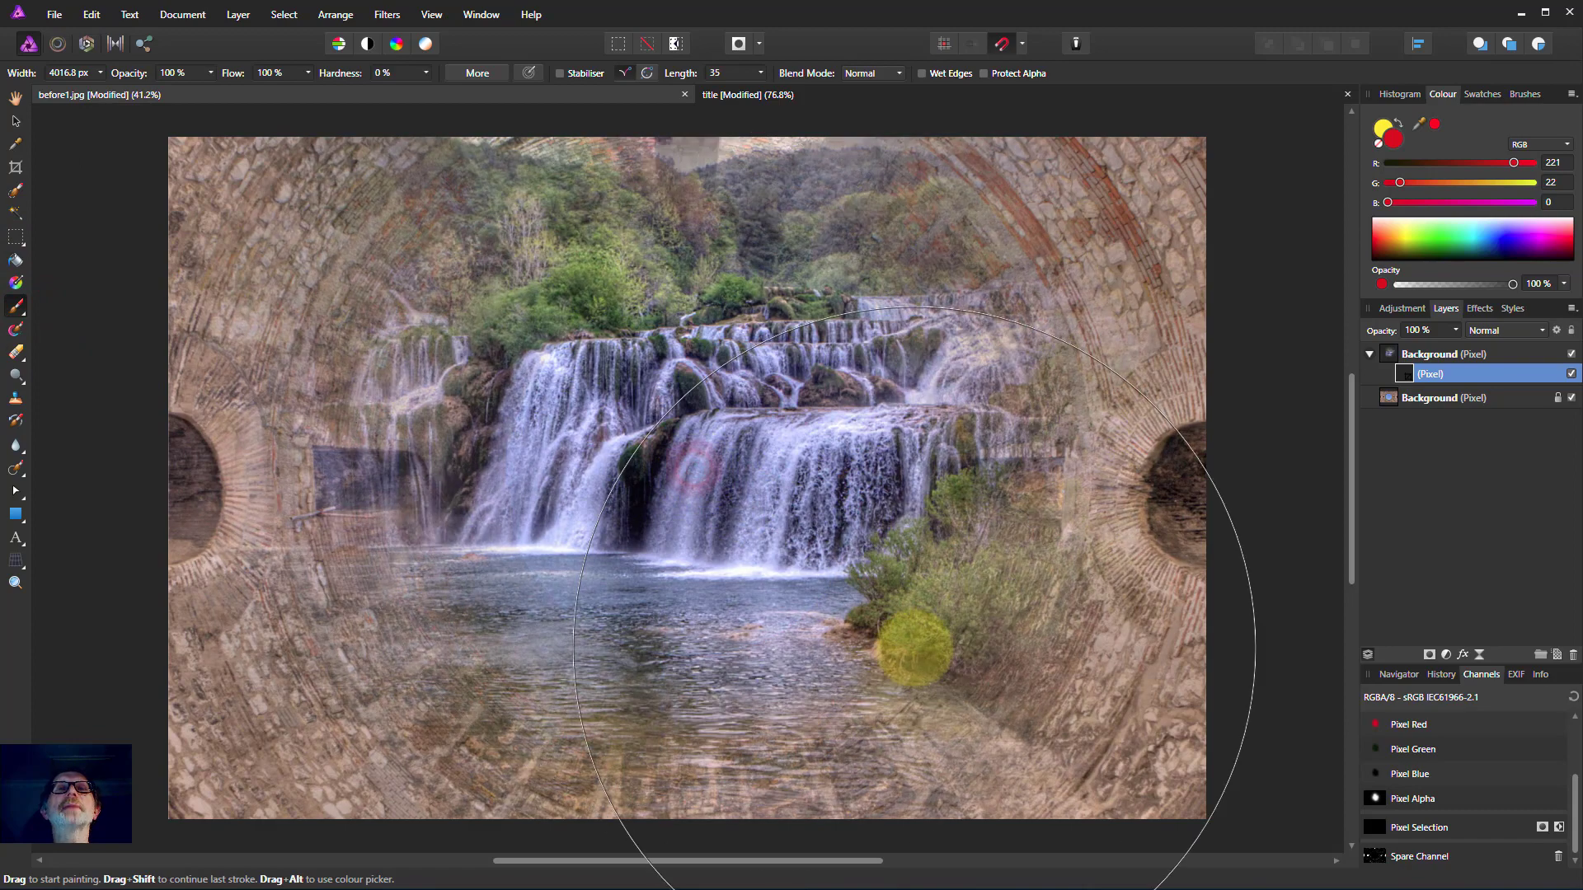
{"action": "left_click", "coordinate": [913, 648]}
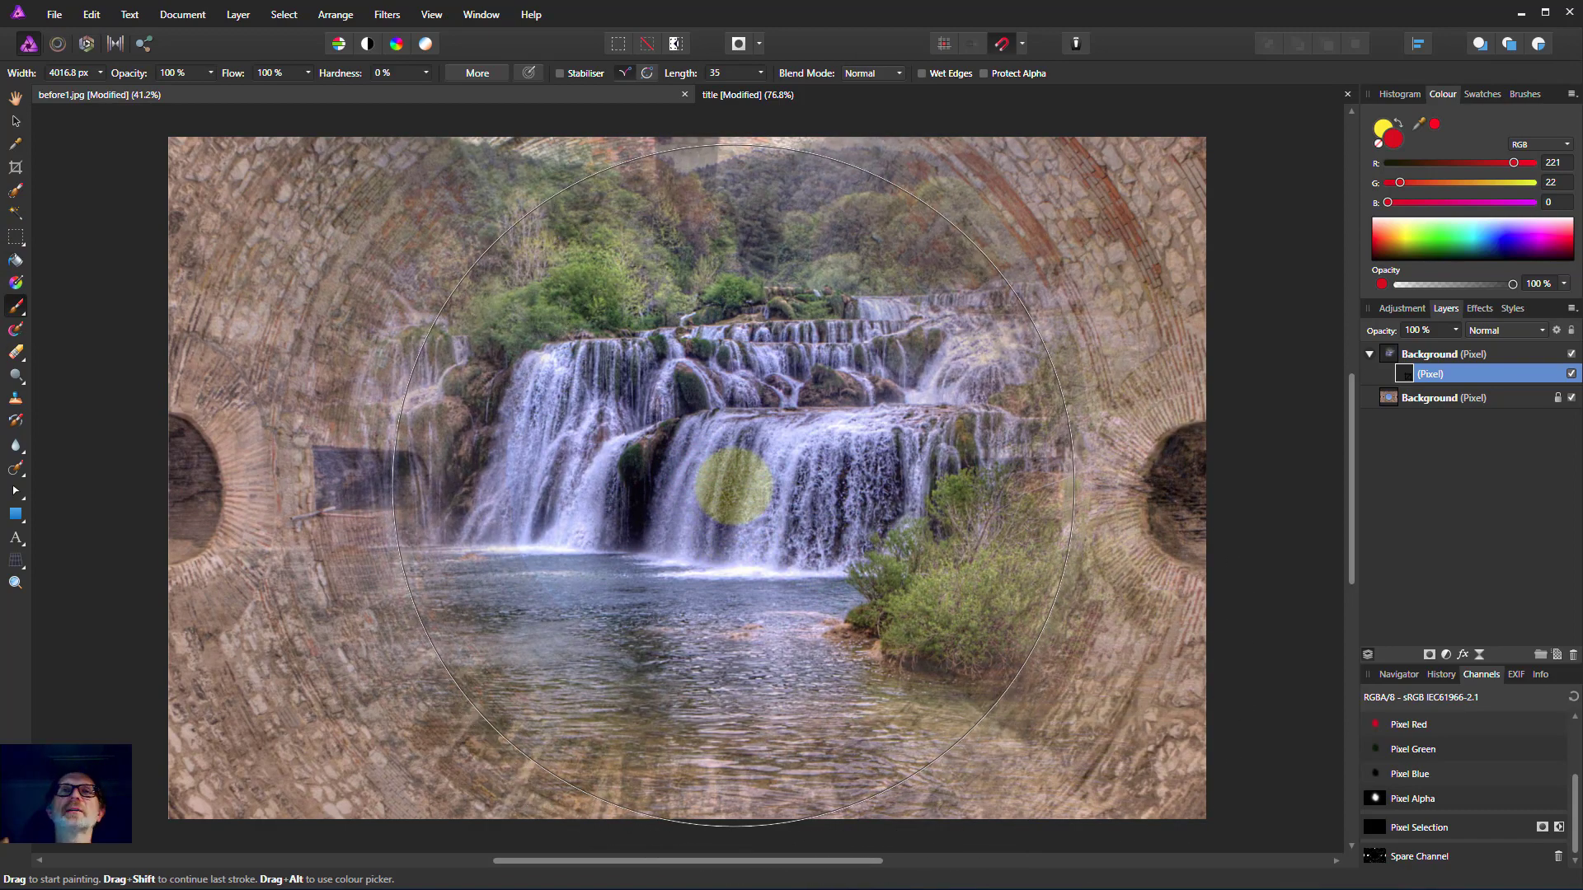
{"action": "key", "text": "ctrl+z"}
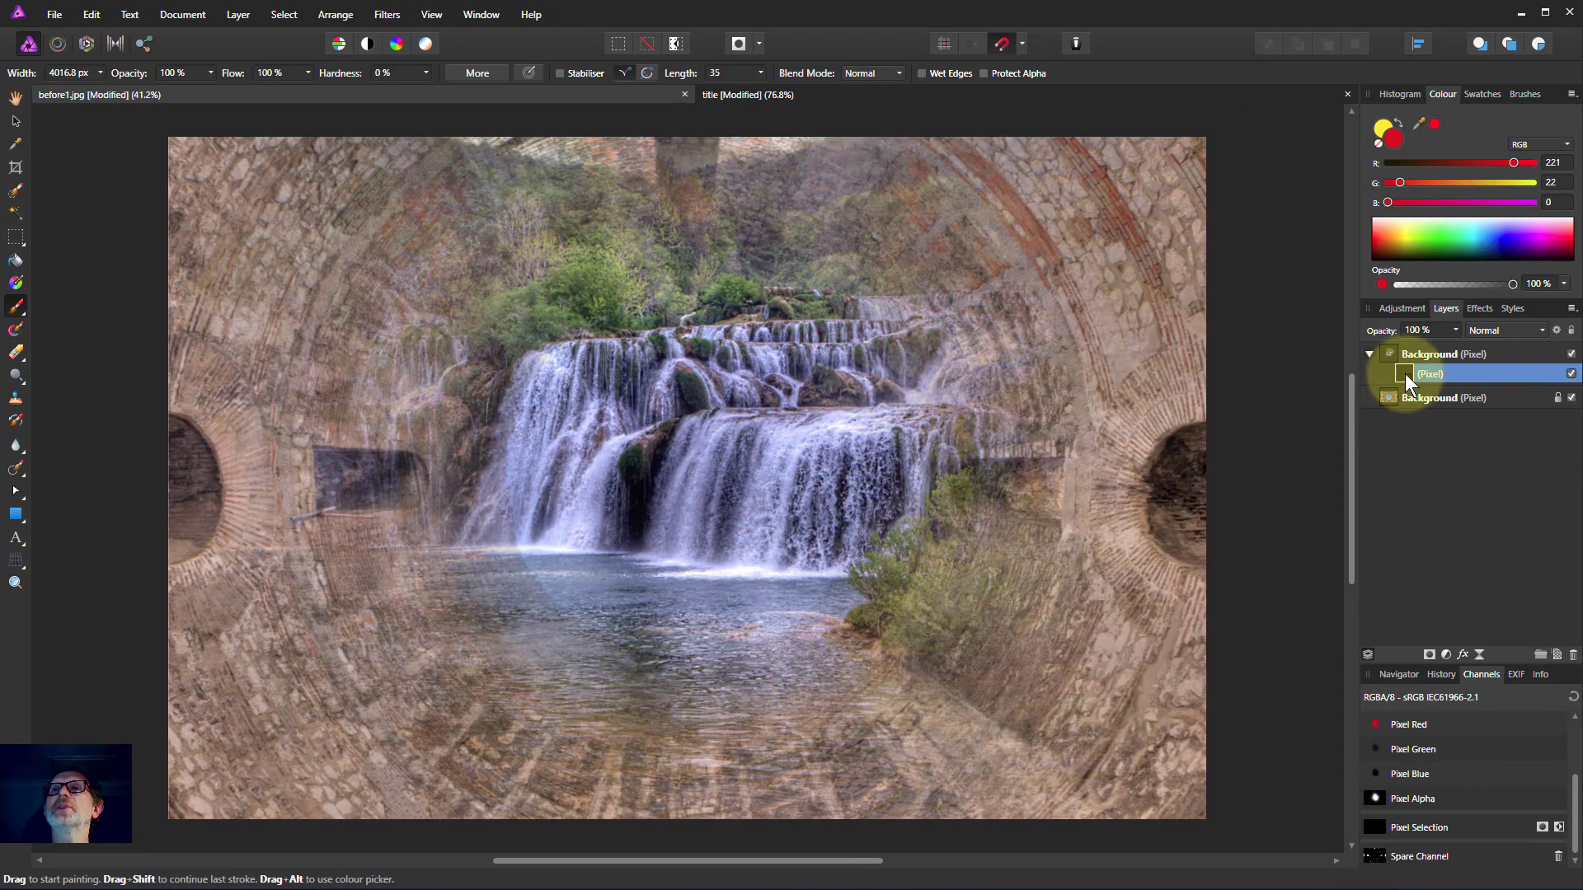